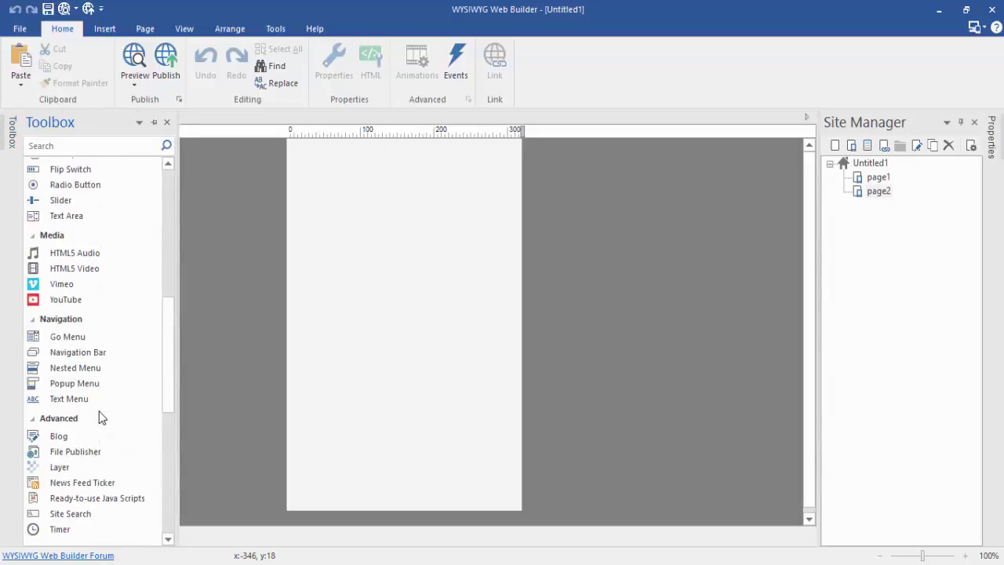
scroll(74, 447, "down", 4)
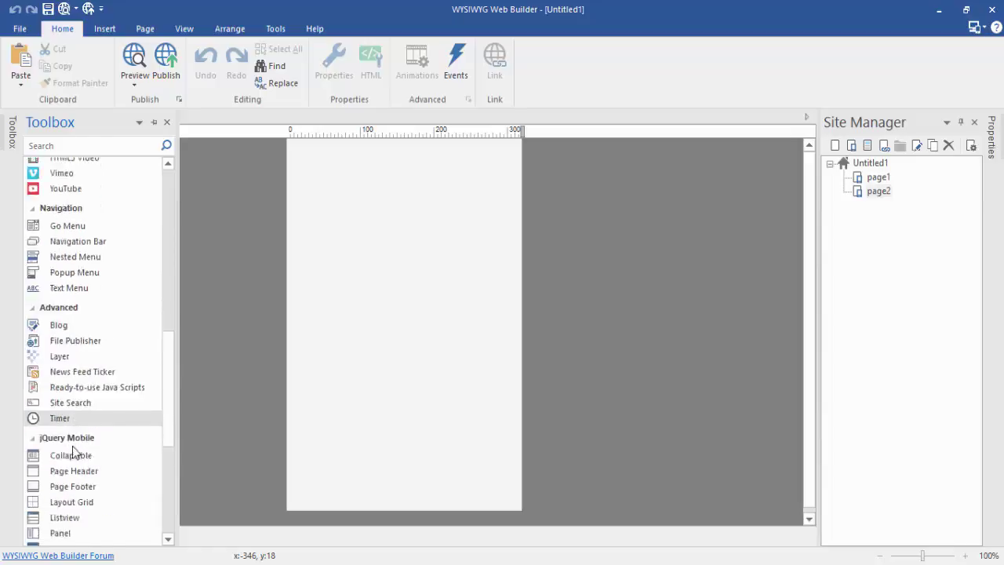
- Place a jQuery Mobile page header with Home and Contact buttons at the top, and a page footer at the bottom
left_click_drag(80, 407, 326, 361)
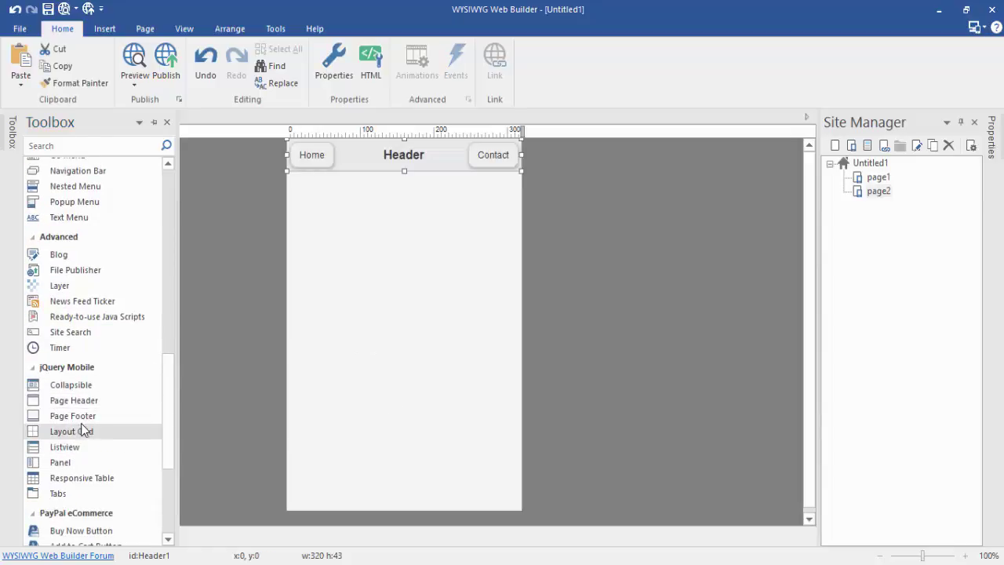
left_click_drag(80, 418, 380, 461)
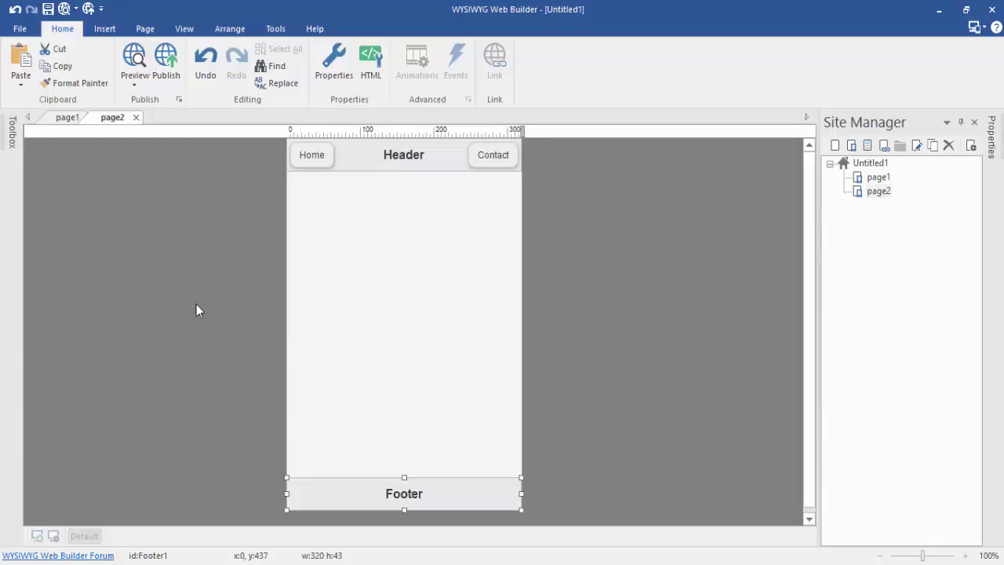
mouse_move(2, 132)
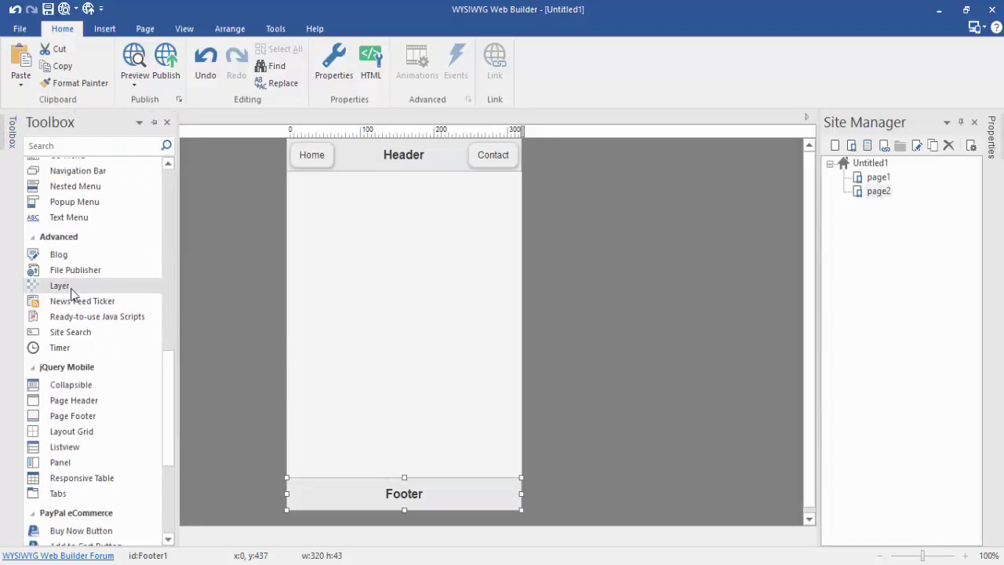
scroll(71, 291, "up", 4)
scroll(71, 293, "up", 5)
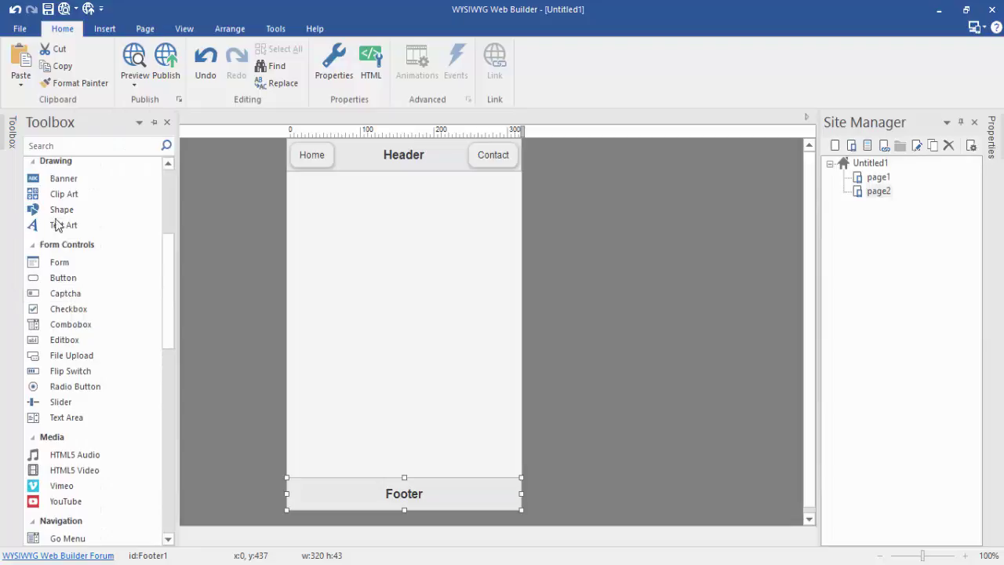
- Place a form just under the header and stretch it to about 300×370 px, nearly reaching the footer
left_click_drag(59, 264, 296, 253)
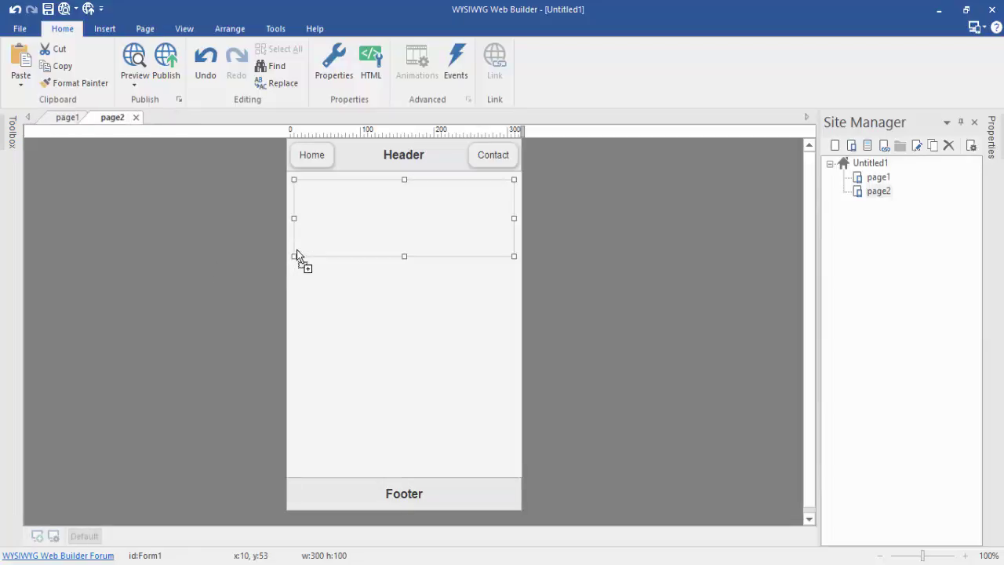
right_click(404, 256)
left_click(371, 257)
left_click_drag(404, 256, 392, 466)
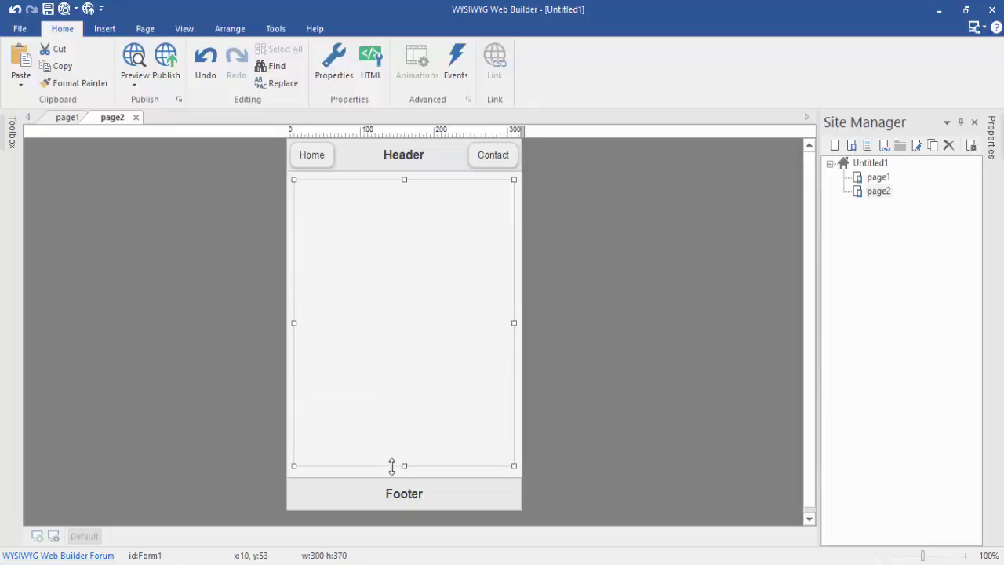
left_click(240, 347)
mouse_move(13, 154)
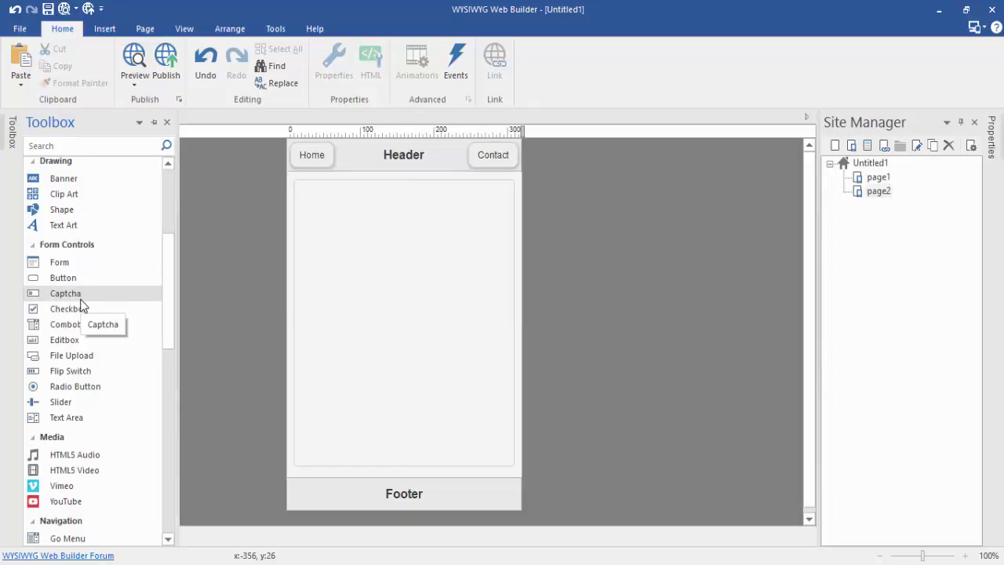
- Add an edit box at the top of the form with a button beneath it
left_click_drag(72, 349, 357, 259)
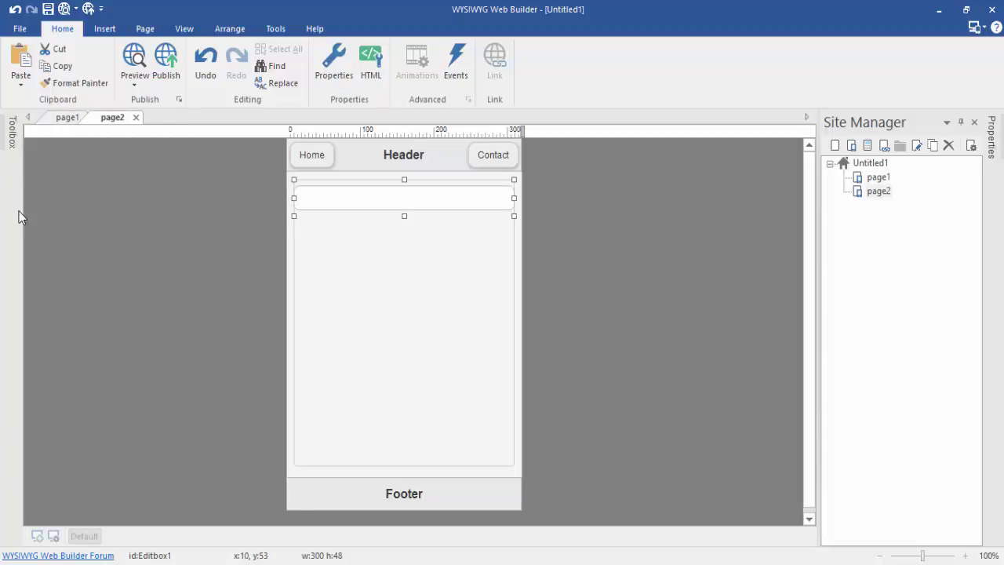
mouse_move(12, 132)
left_click_drag(68, 277, 308, 264)
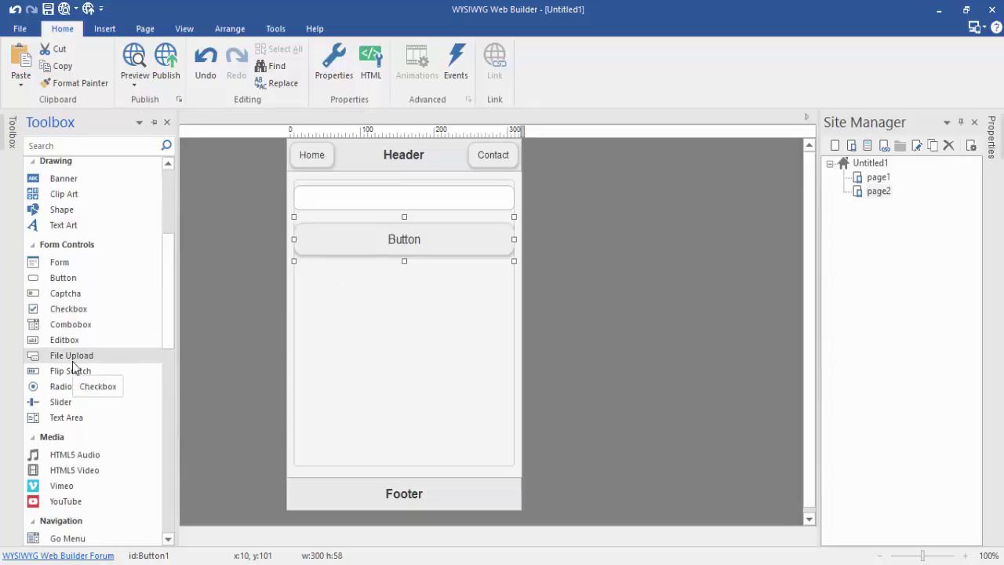
- Stack four more edit boxes in the form below the button
left_click_drag(68, 340, 366, 330)
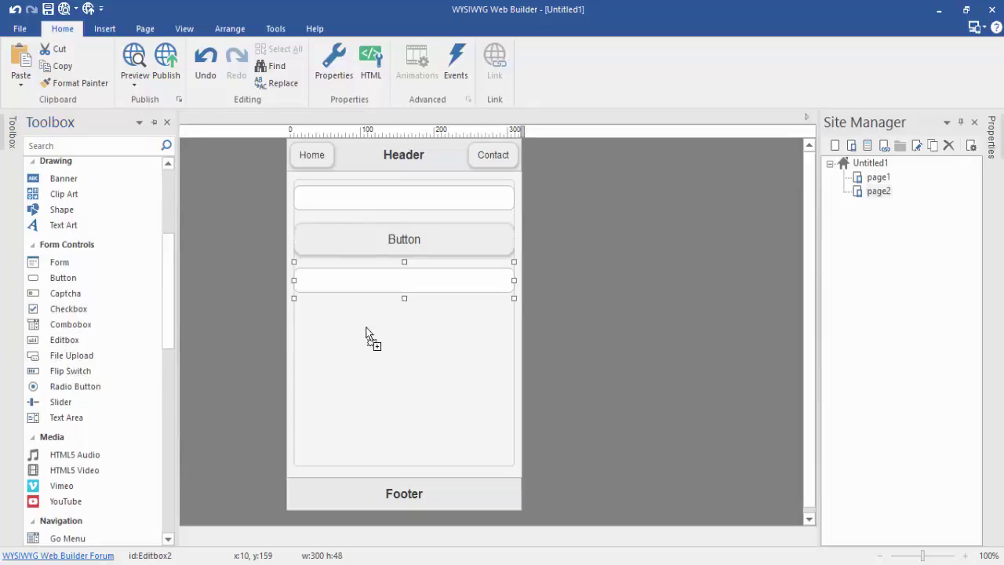
mouse_move(12, 129)
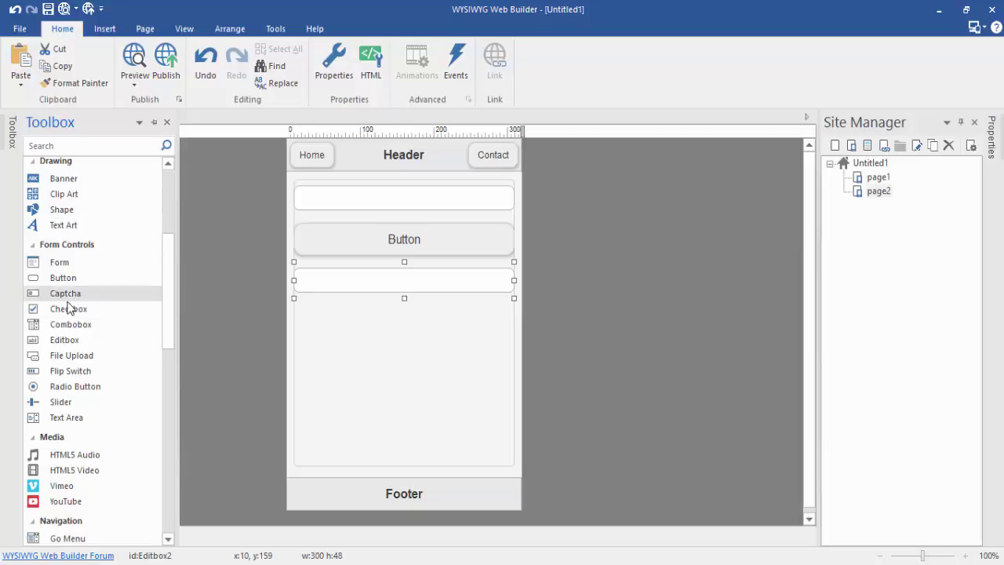
left_click_drag(72, 341, 323, 324)
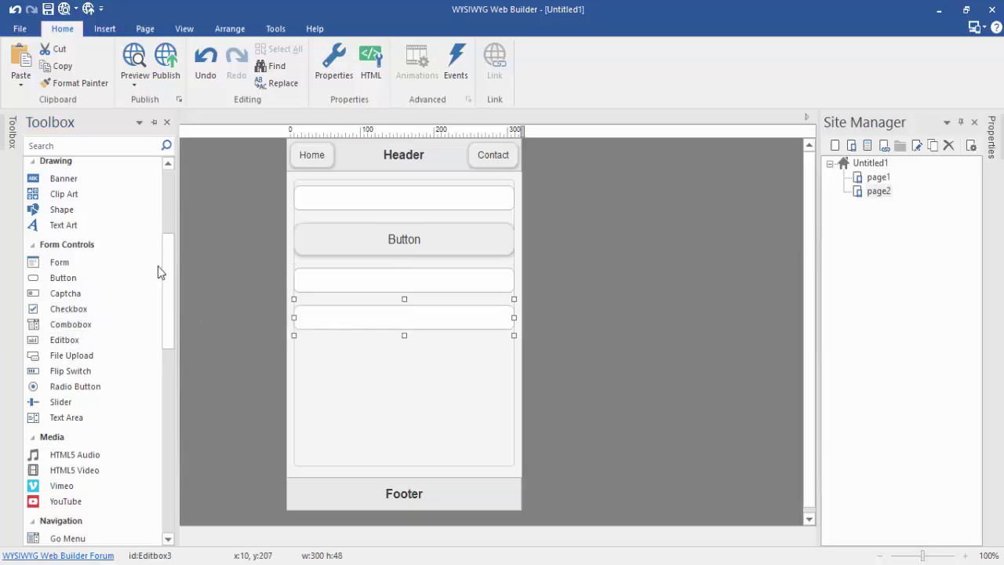
left_click(73, 325)
left_click_drag(75, 339, 353, 361)
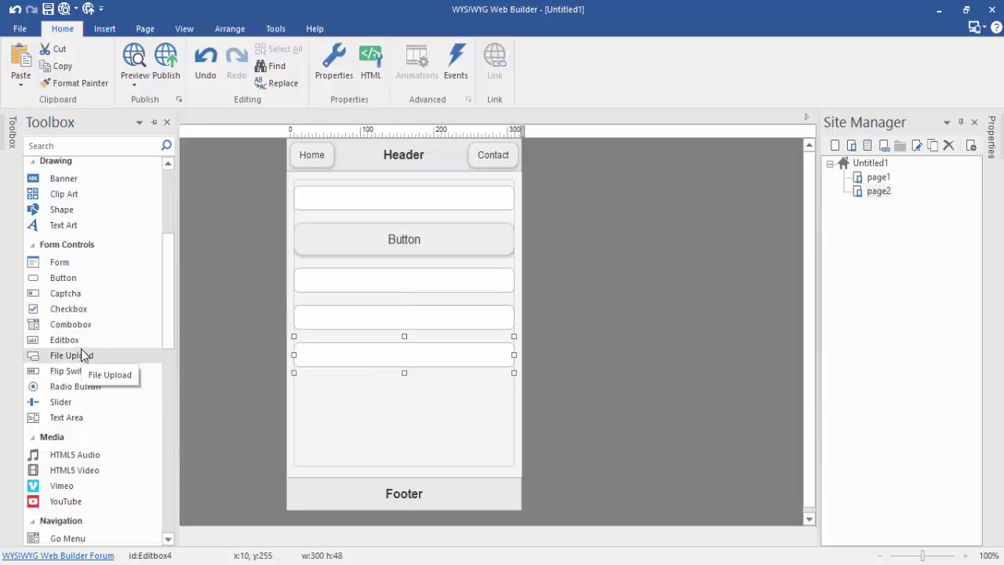
left_click_drag(78, 343, 321, 409)
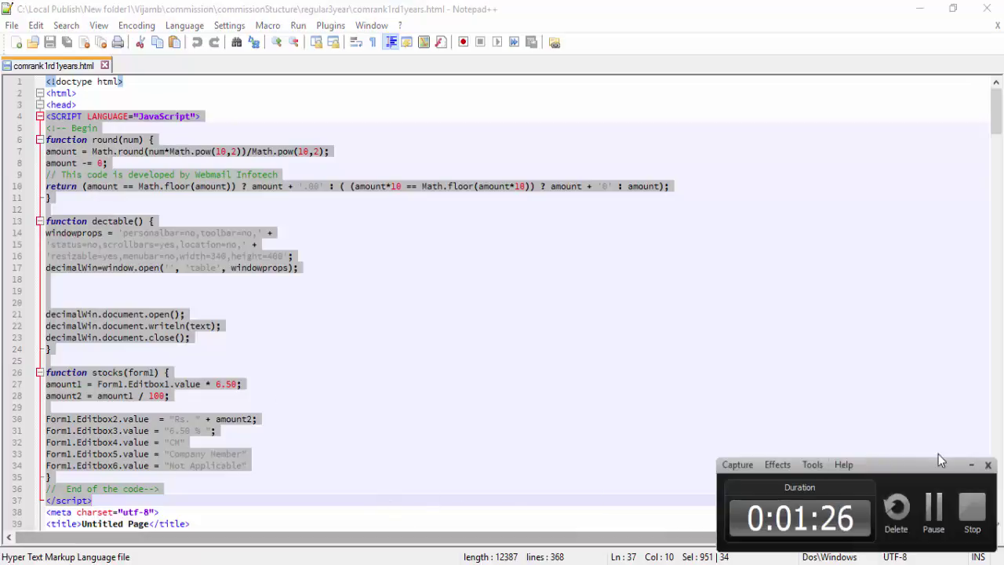
left_click(971, 465)
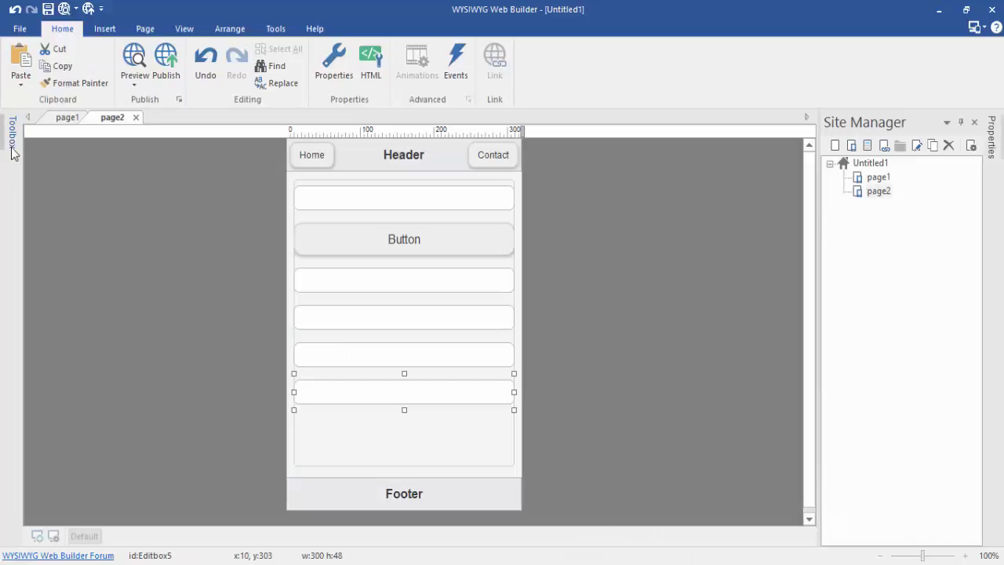
- Add a sixth edit box at the bottom of the form and bring up the button's properties
left_click(11, 152)
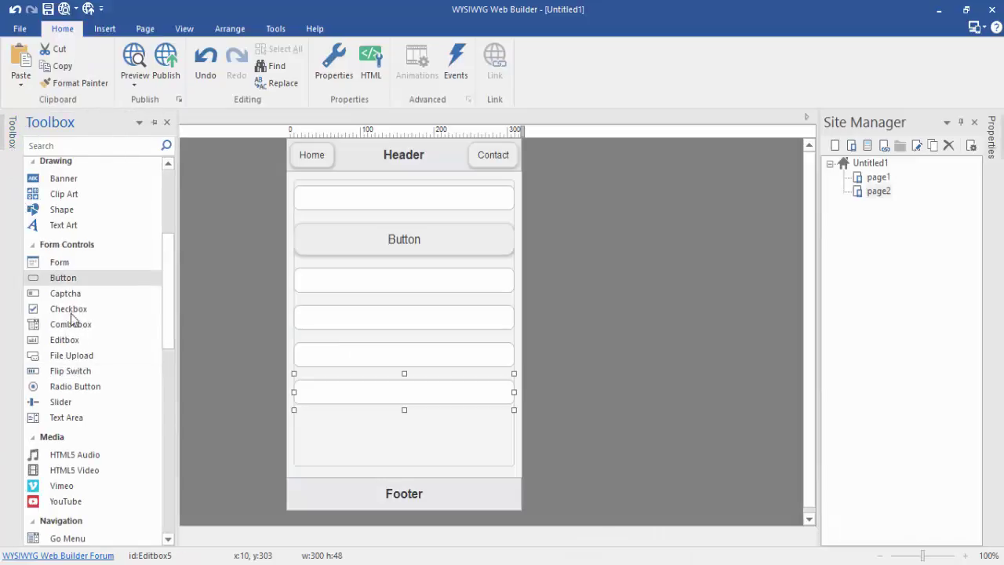
left_click_drag(69, 343, 329, 418)
left_click(233, 314)
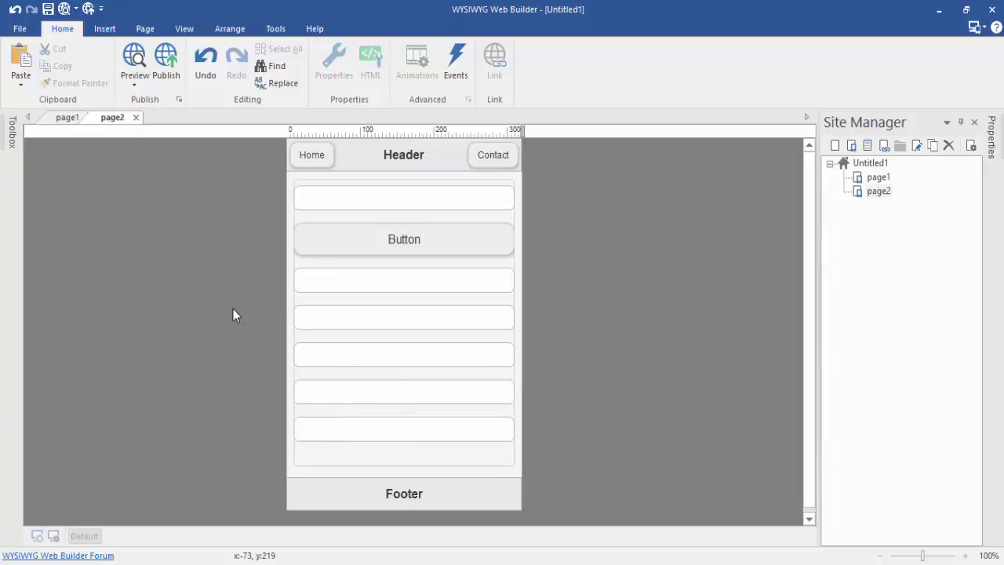
double_click(390, 251)
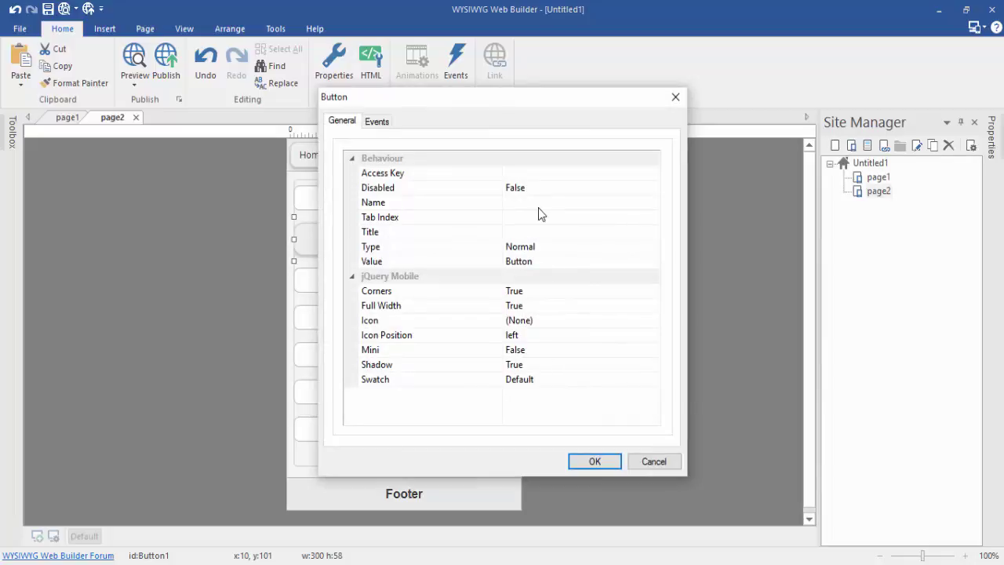
- Give the button Type Normal, the label 'Calculate' and swatch B
left_click(549, 247)
left_click(651, 246)
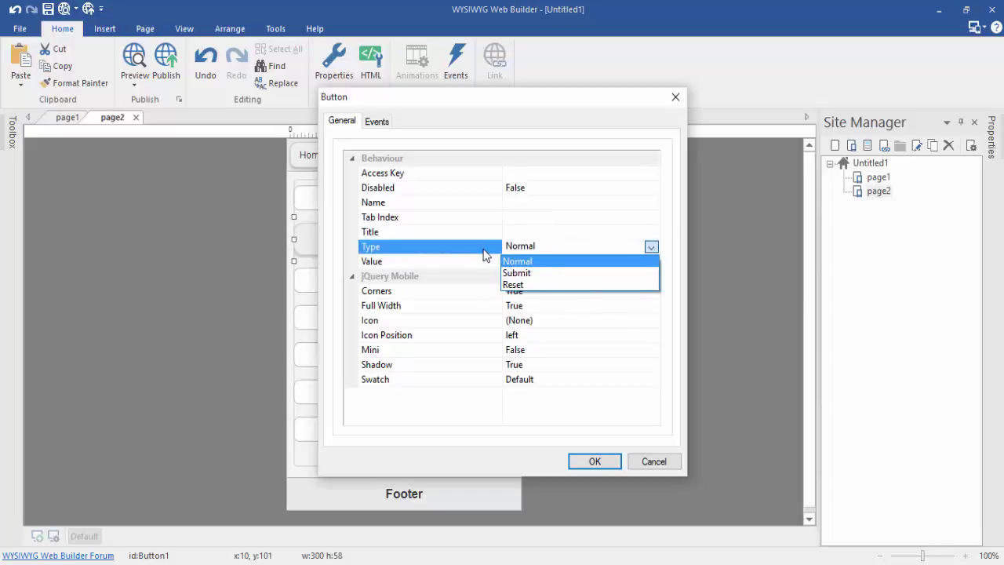
left_click(524, 261)
left_click(535, 262)
double_click(524, 262)
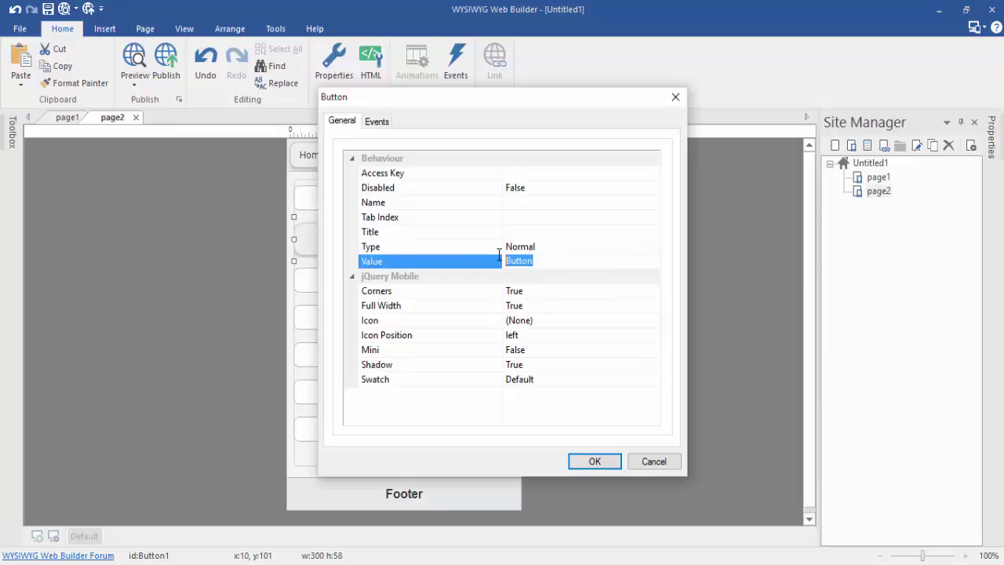
type("Calculate")
left_click(536, 382)
left_click(651, 380)
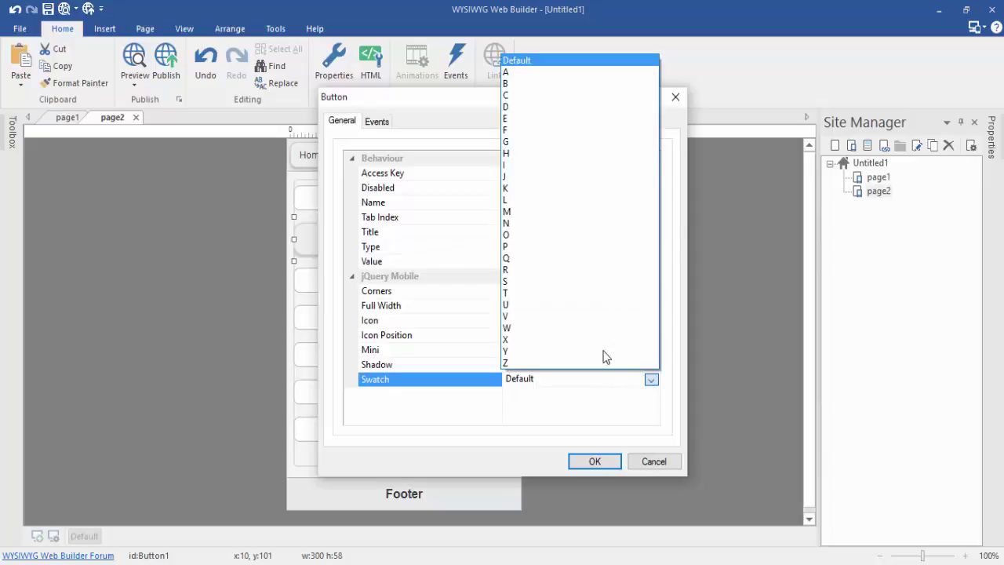
left_click(524, 84)
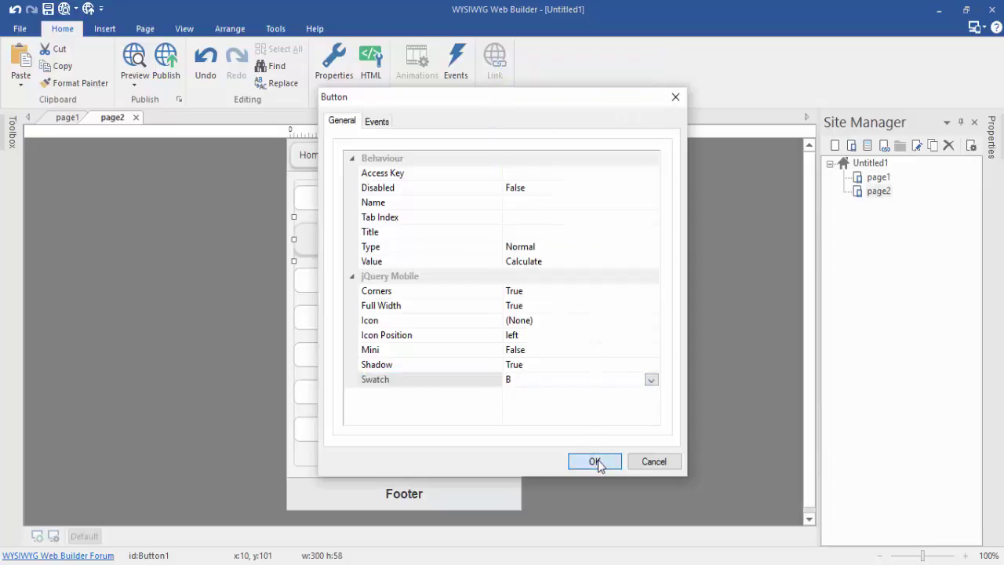
left_click(597, 462)
left_click(246, 321)
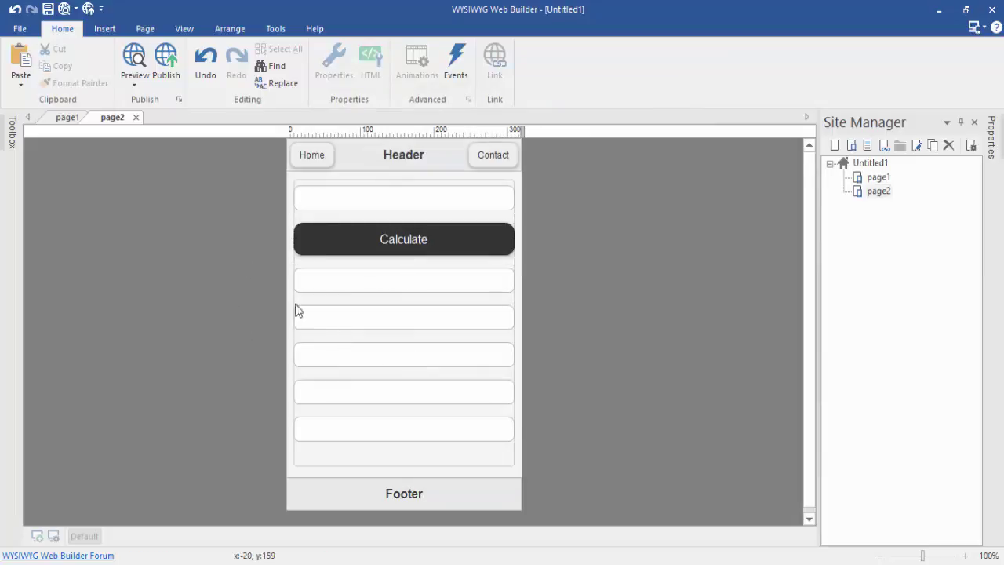
- Give the page header the yellow swatch E
double_click(413, 156)
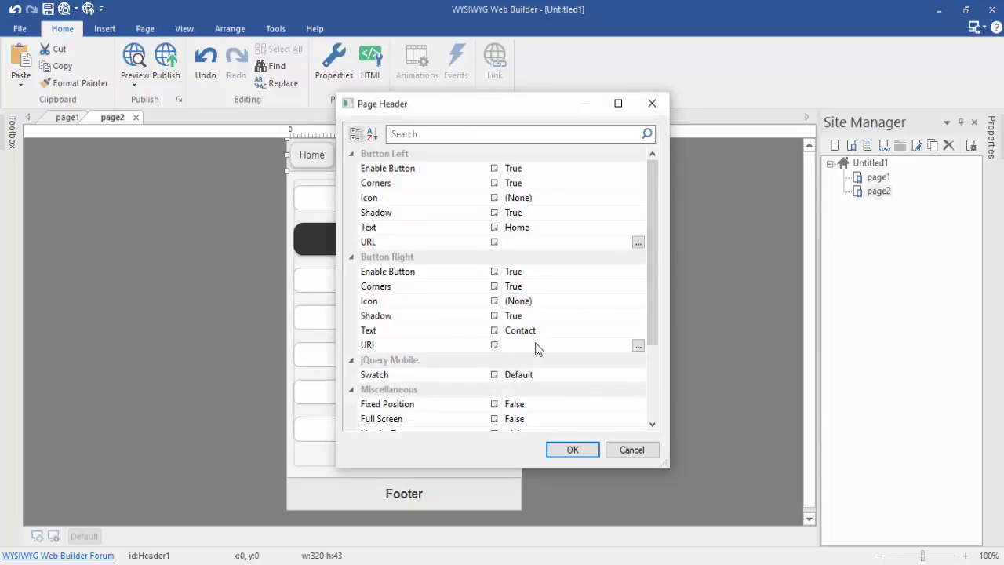
scroll(537, 349, "down", 3)
scroll(538, 349, "up", 3)
left_click(549, 373)
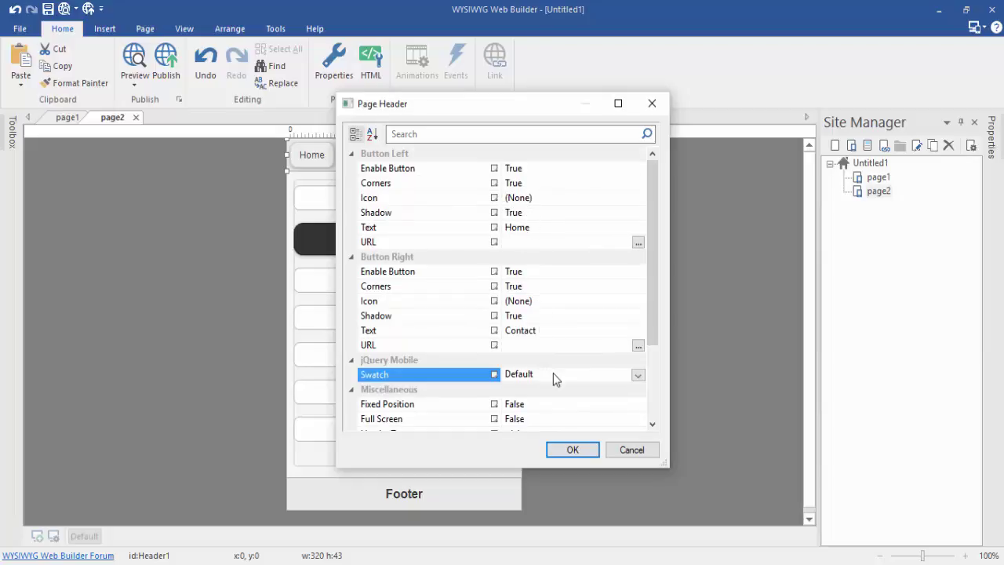
left_click(638, 375)
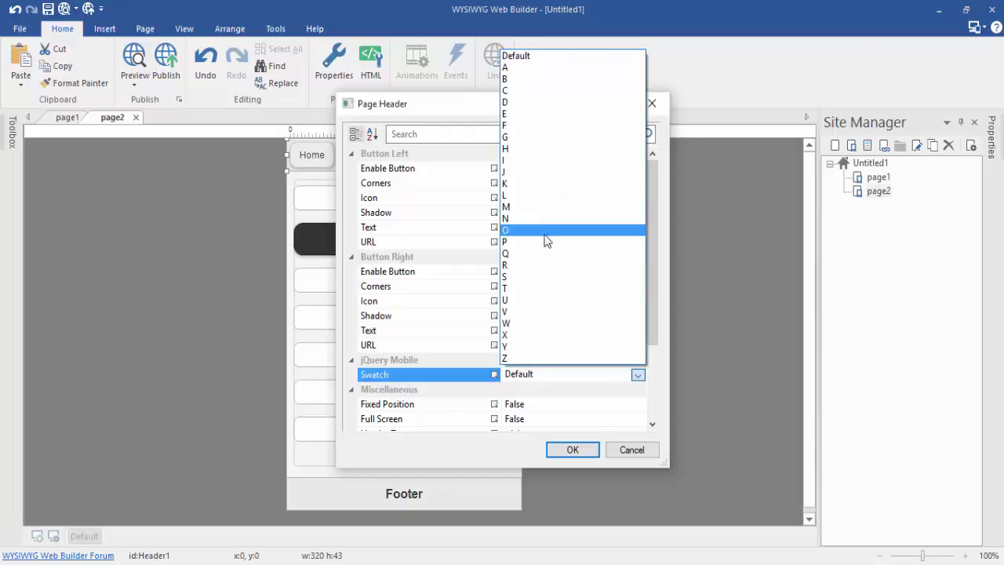
left_click(517, 116)
left_click(575, 450)
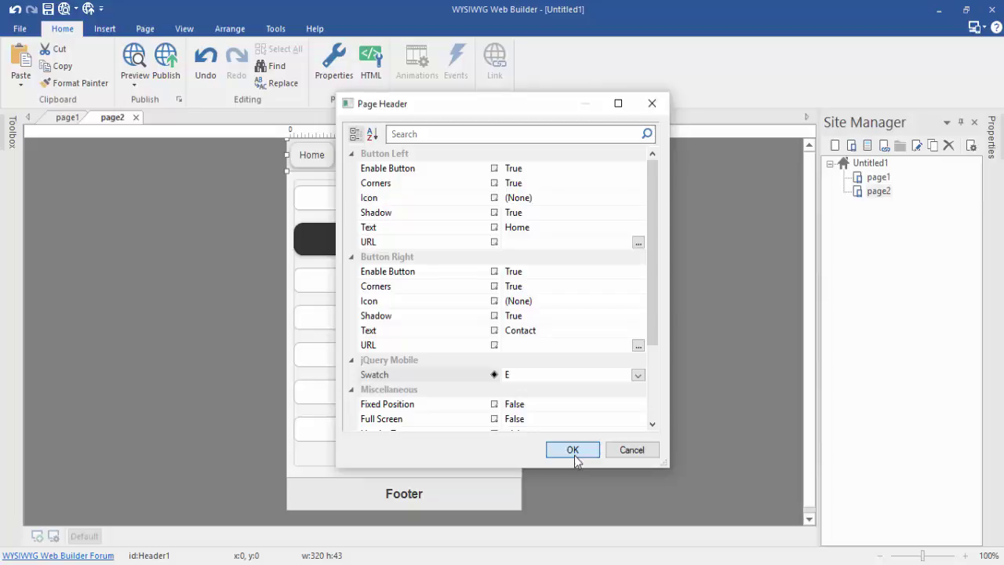
- Apply the same yellow swatch E to the page footer
double_click(355, 496)
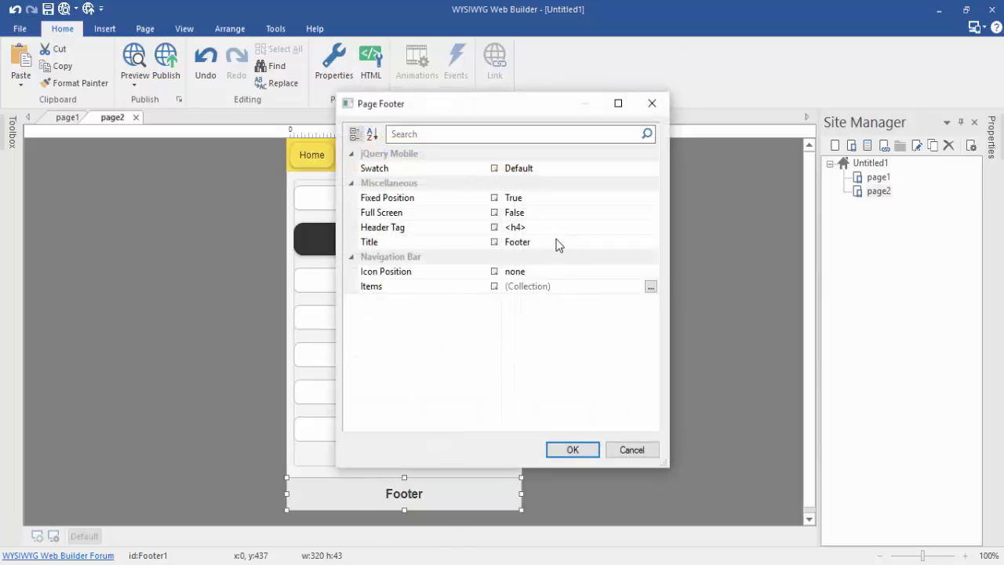
left_click(594, 169)
left_click(650, 168)
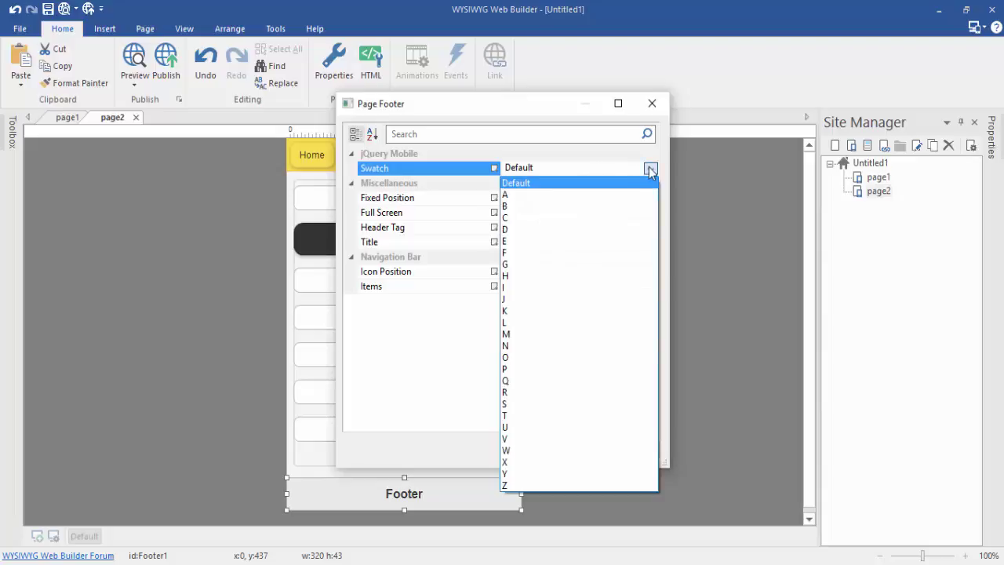
left_click(527, 243)
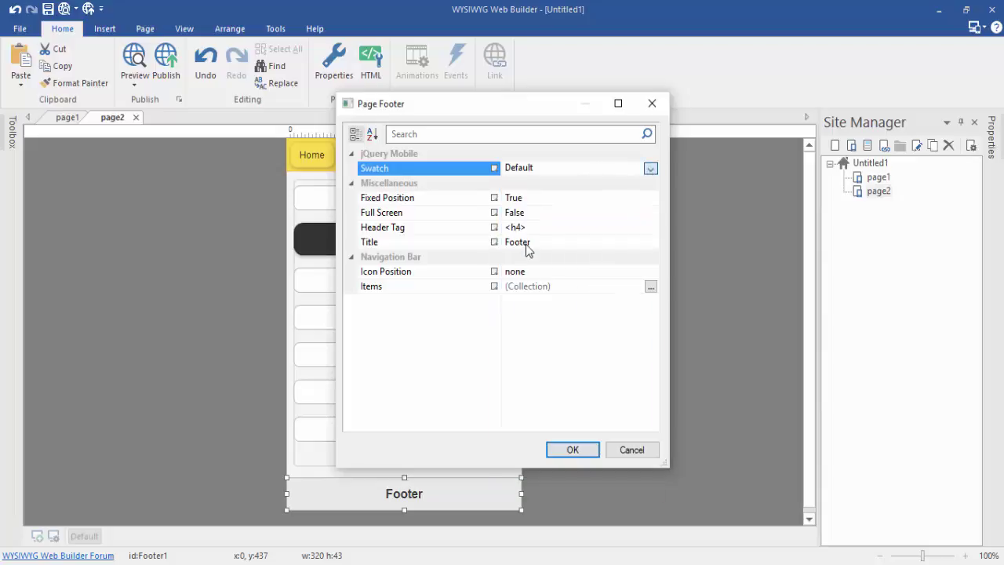
left_click(572, 450)
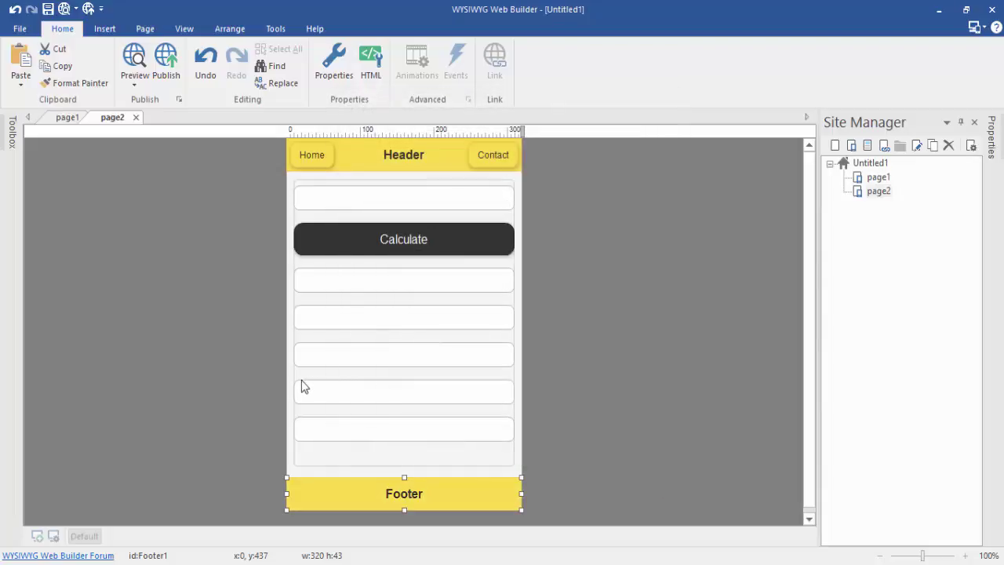
left_click(234, 361)
- Switch the Calculate button's swatch from B to E
double_click(390, 250)
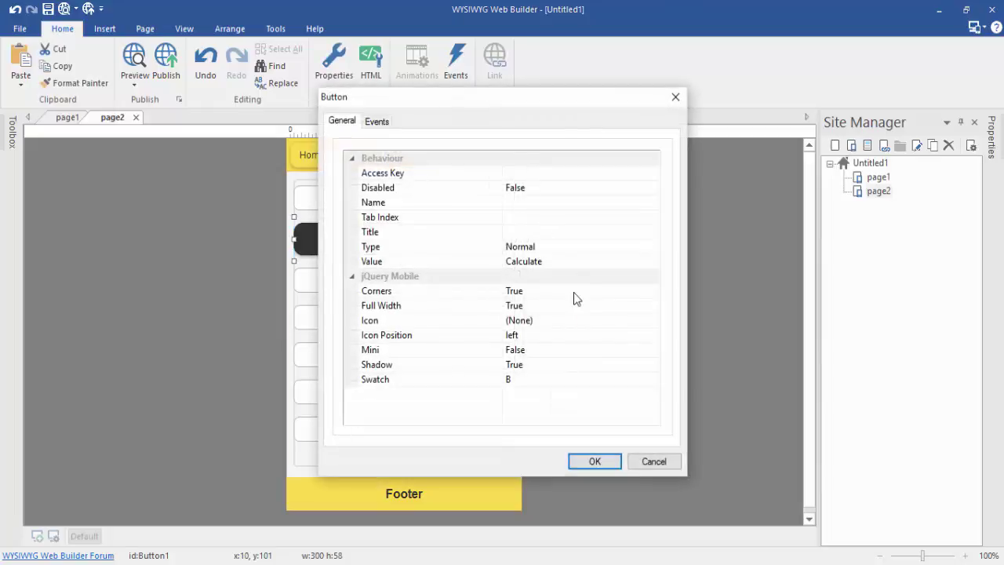
left_click(563, 379)
left_click(650, 380)
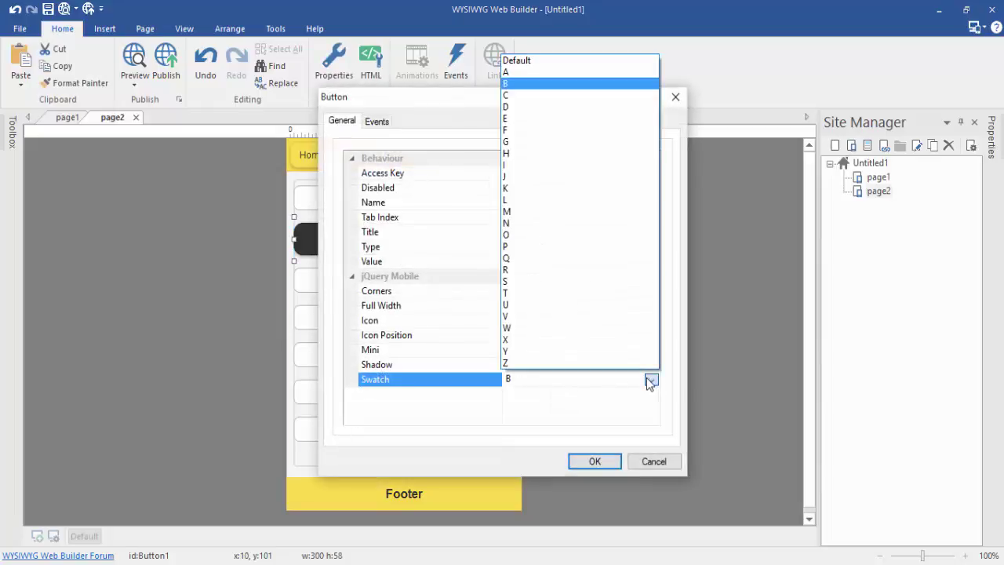
left_click(551, 118)
left_click(595, 461)
left_click(227, 326)
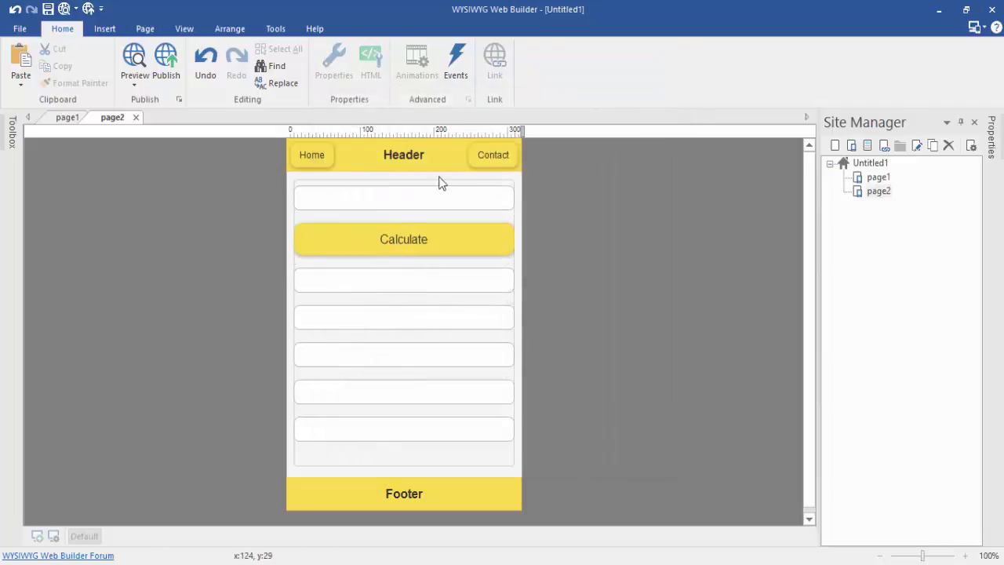
left_click(360, 277)
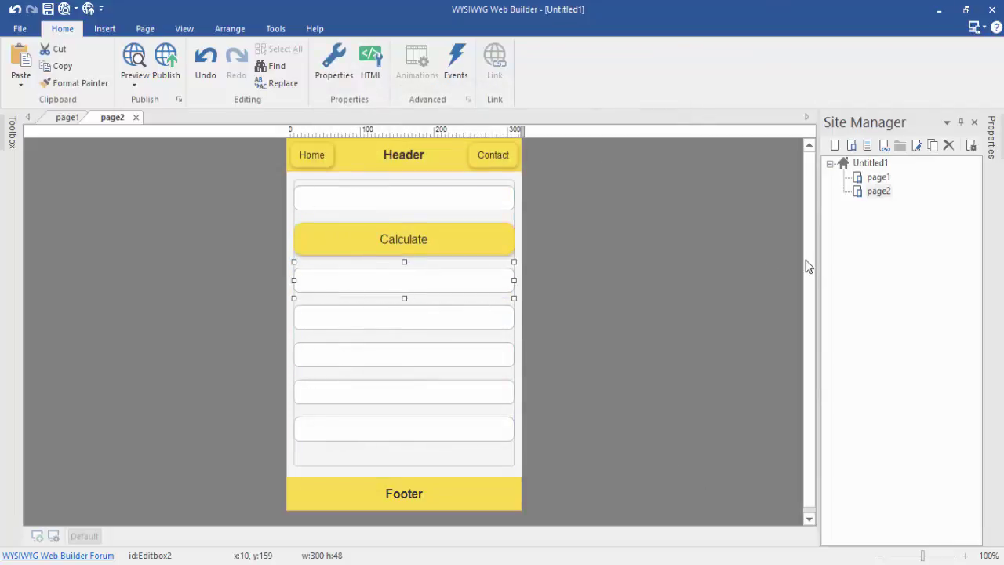
- Set Read Only to True for the first two result boxes below Calculate
left_click(990, 149)
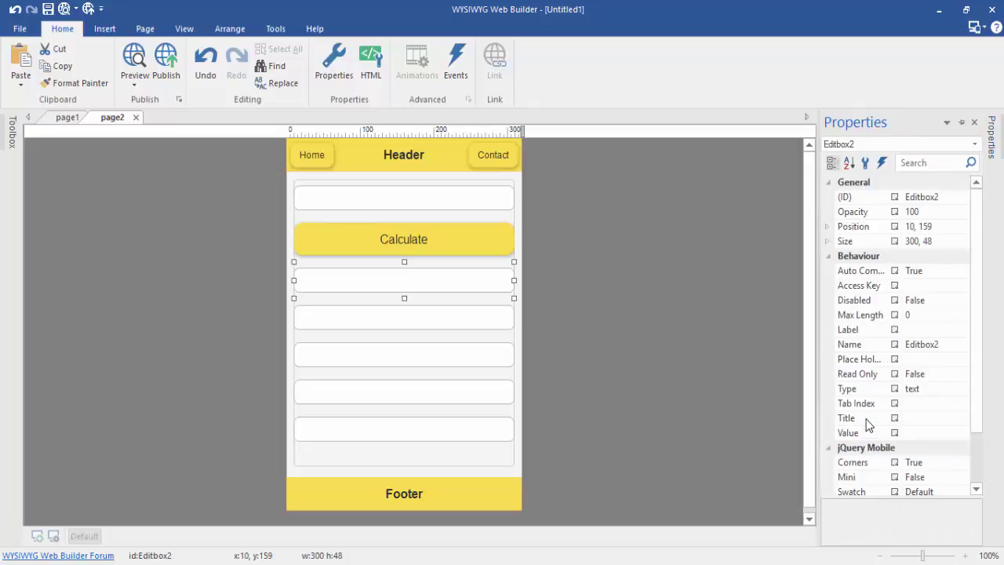
left_click(931, 374)
left_click(962, 375)
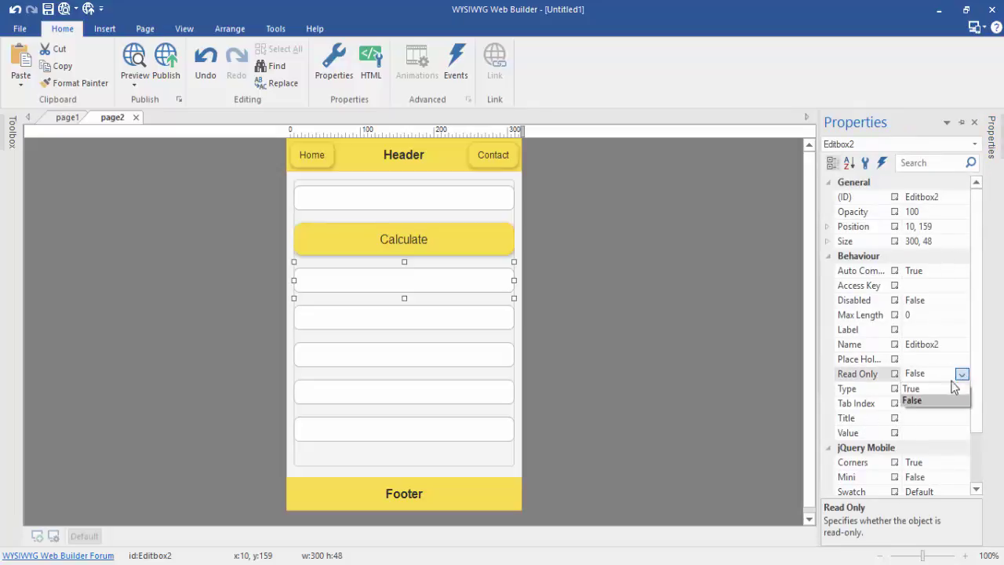
left_click(941, 389)
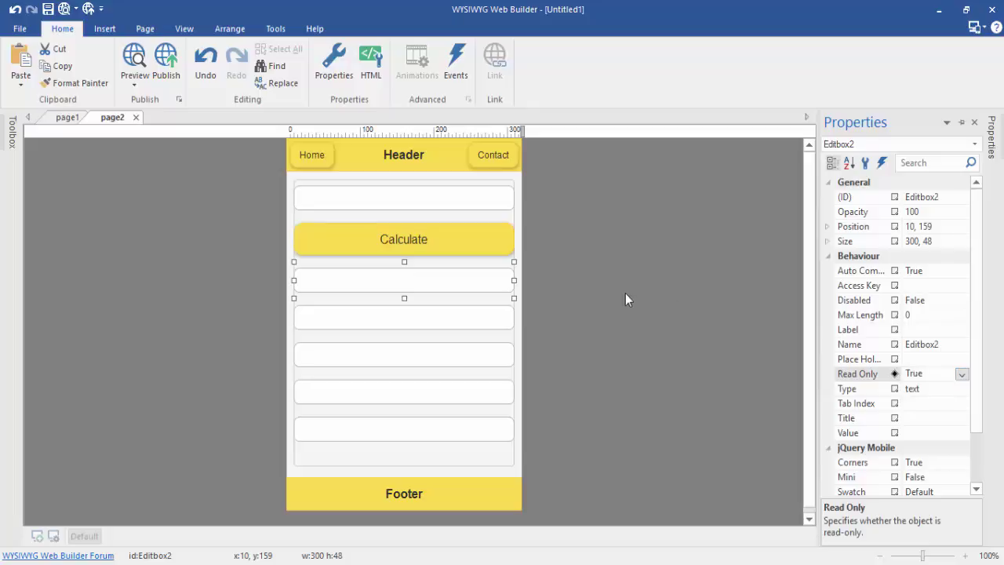
left_click(442, 323)
left_click(942, 372)
left_click(962, 374)
left_click(945, 384)
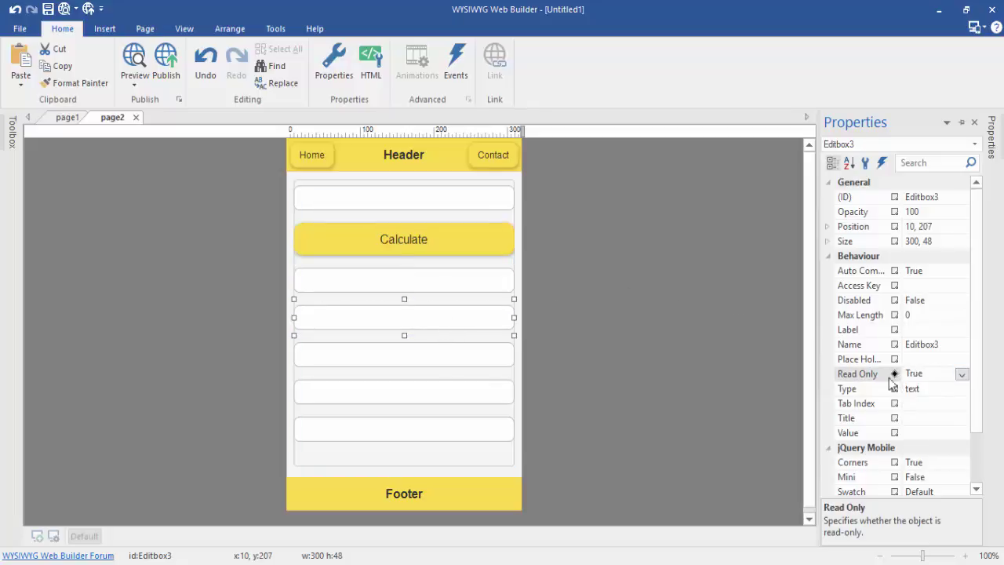
- Dock the Properties panel open and make the third result box read-only
left_click(479, 359)
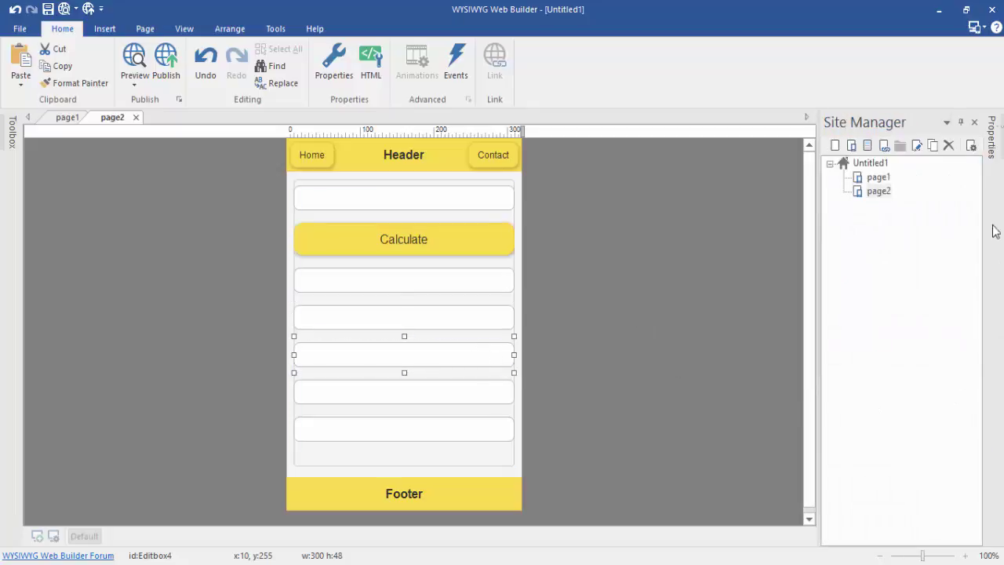
mouse_move(993, 137)
left_click(961, 122)
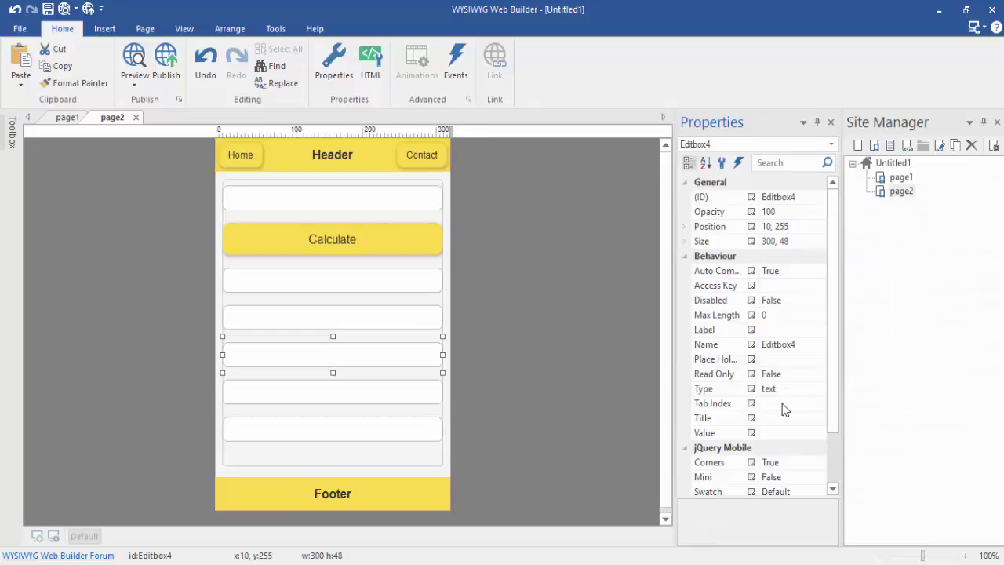
left_click(788, 371)
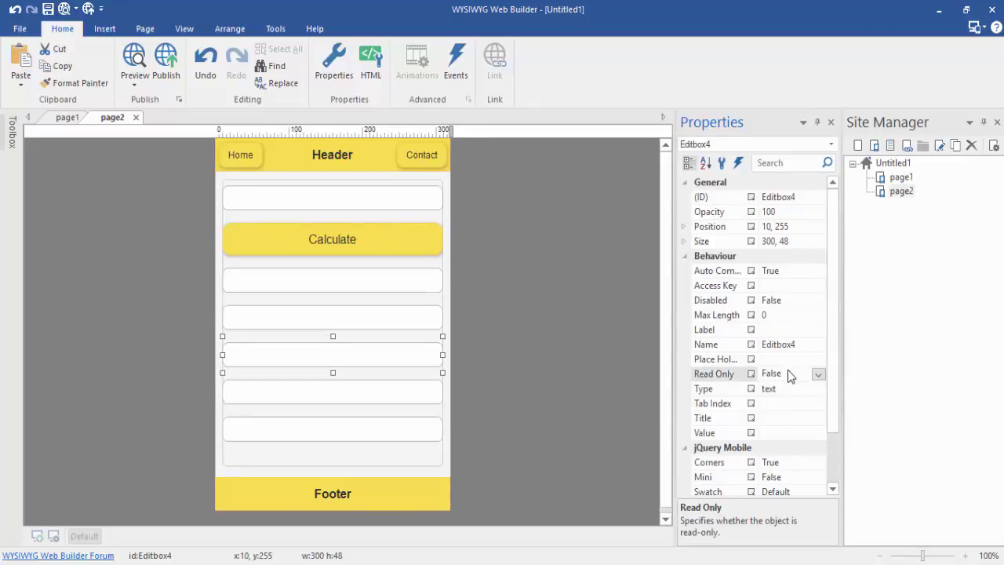
left_click(816, 375)
left_click(803, 389)
- Set Read Only to True on the fourth and fifth result boxes
left_click(425, 396)
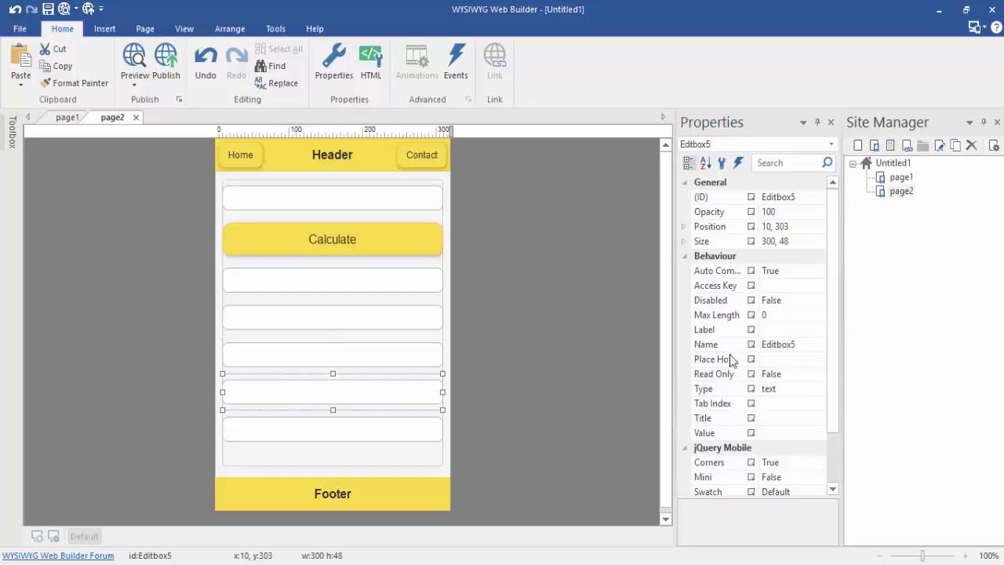
left_click(794, 375)
left_click(818, 375)
left_click(807, 389)
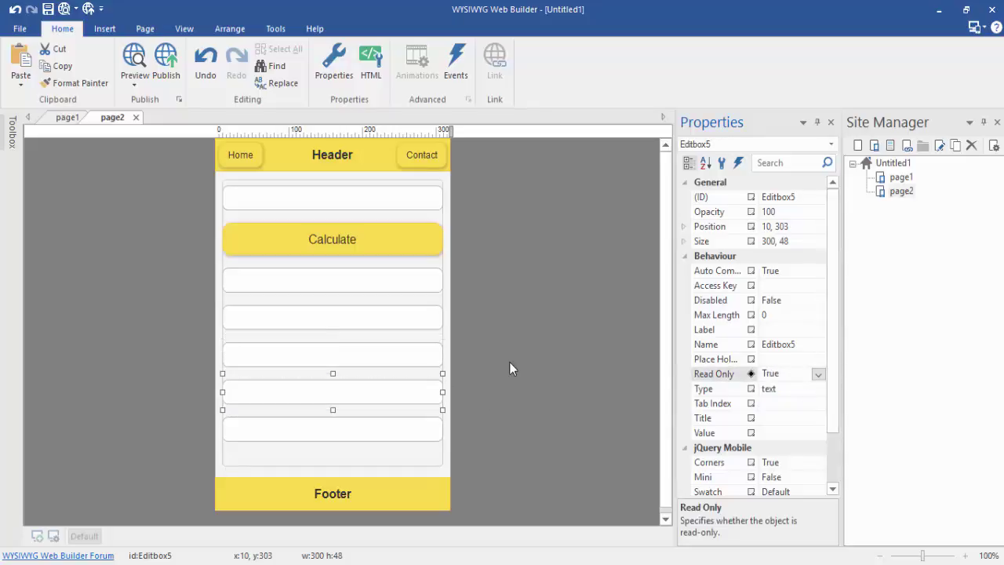
left_click(379, 430)
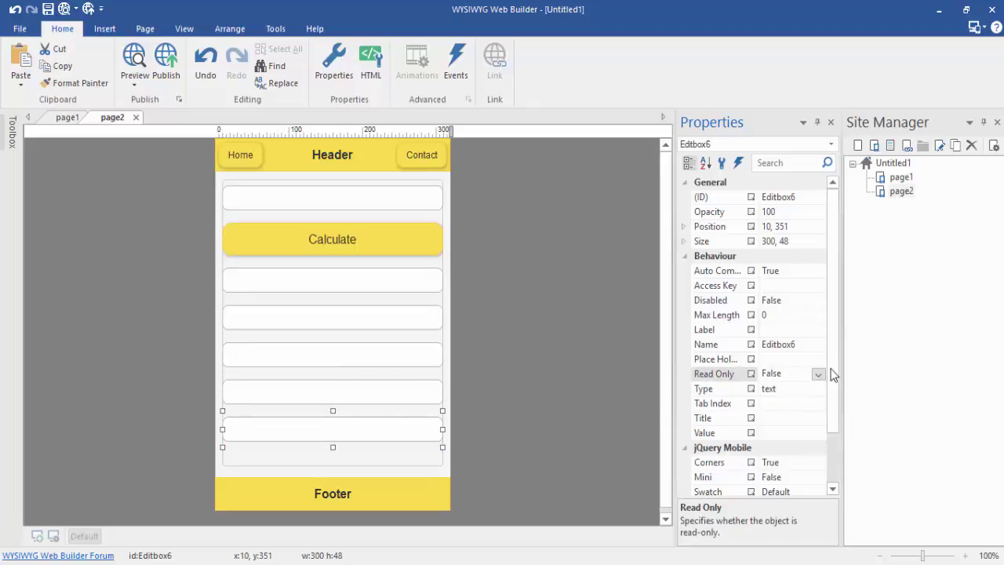
left_click(818, 374)
left_click(810, 388)
left_click(538, 354)
left_click(817, 123)
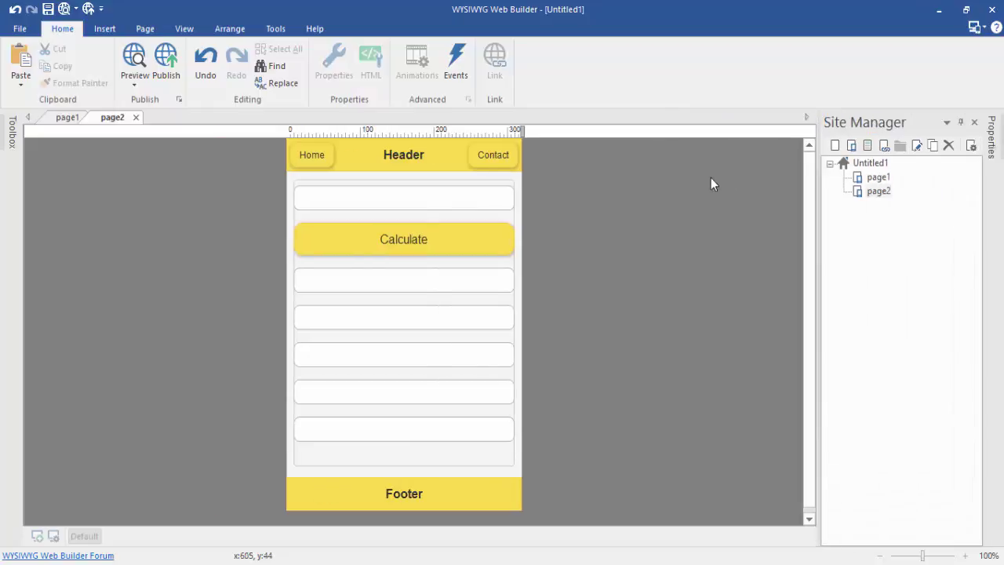
- Preview page2 in Chrome, shrunk to a narrow window placed beside the designer
left_click(133, 61)
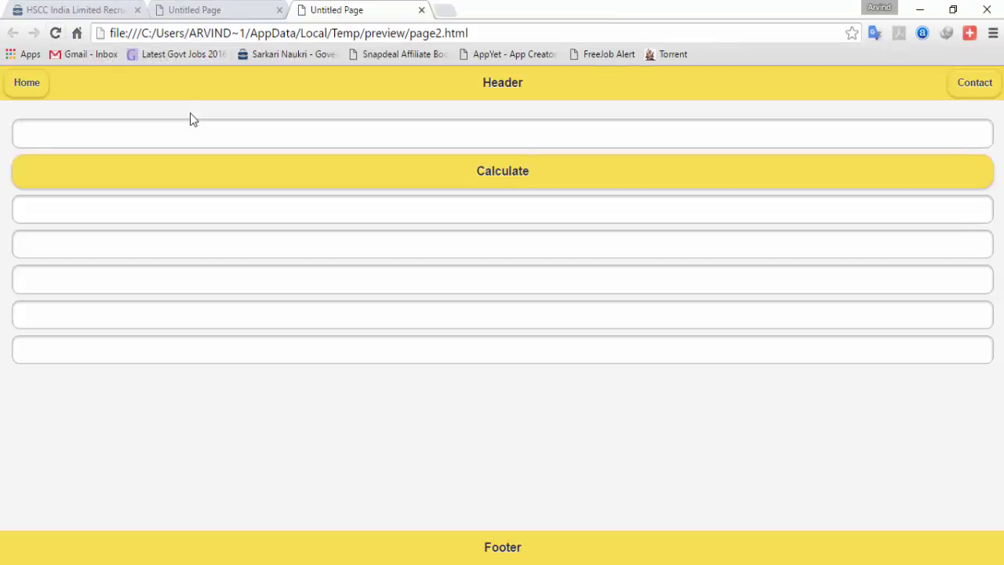
left_click(953, 11)
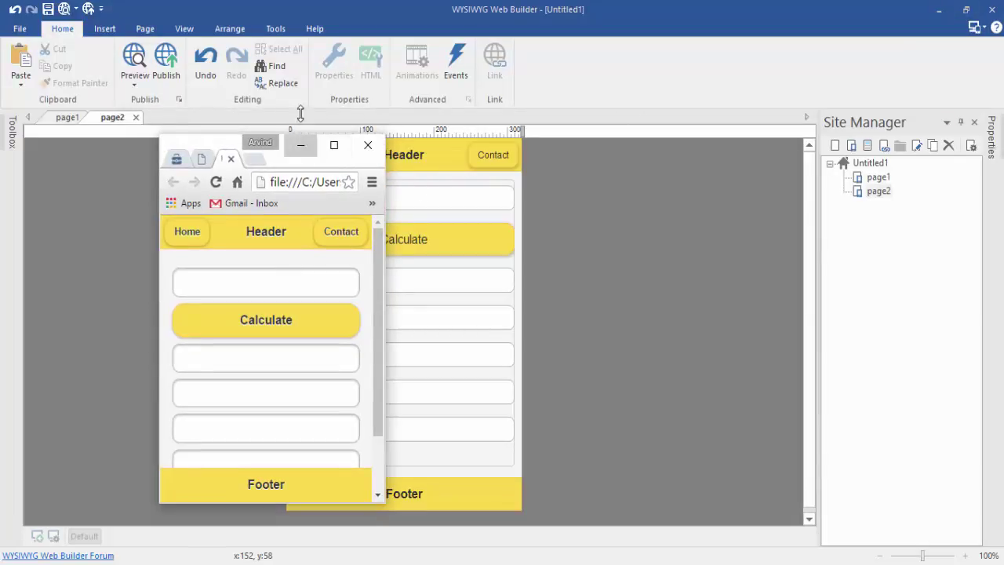
left_click_drag(238, 135, 262, 66)
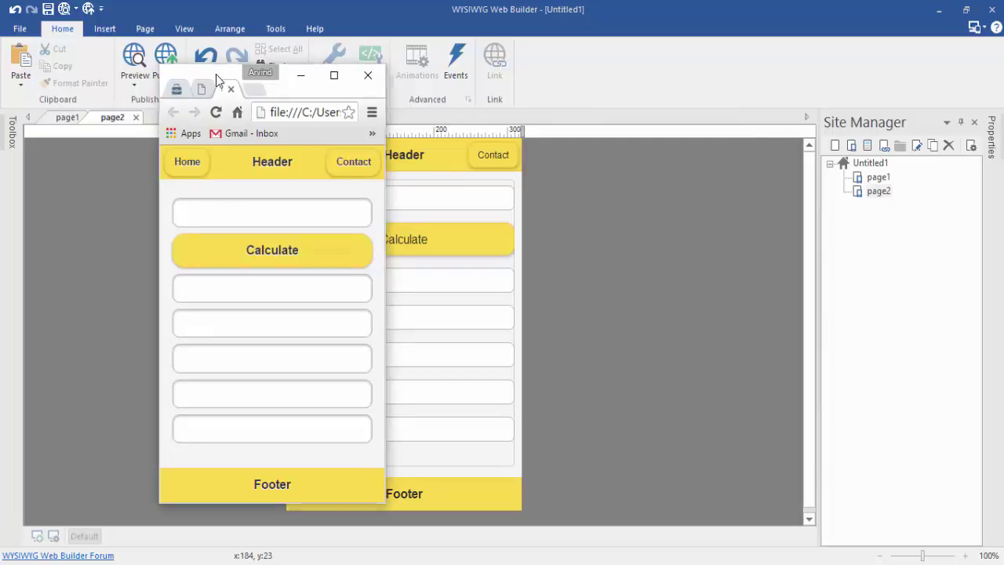
left_click_drag(218, 80, 629, 66)
- Enter 1000 in the amount box and run Calculate
left_click(645, 204)
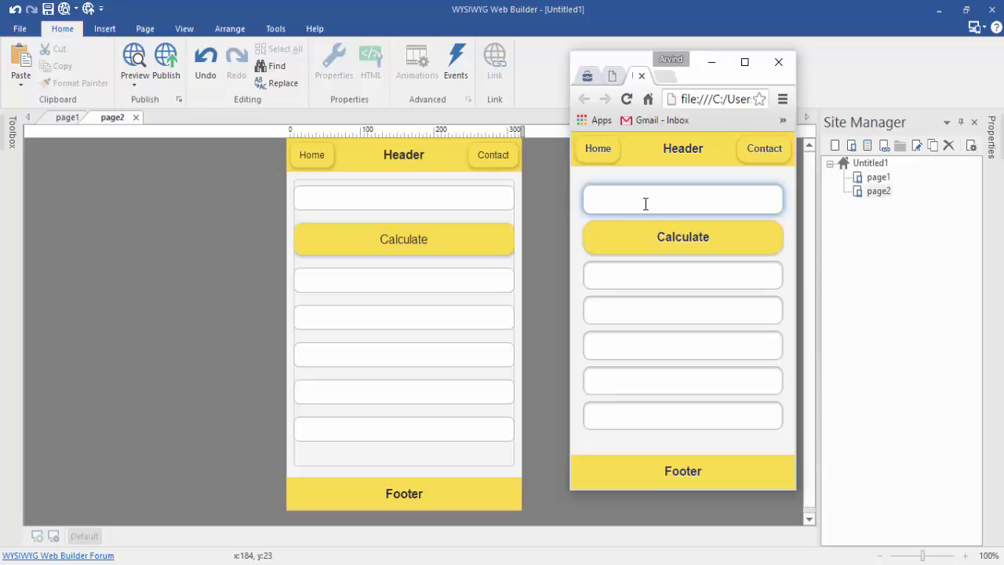
type("1000")
left_click(661, 240)
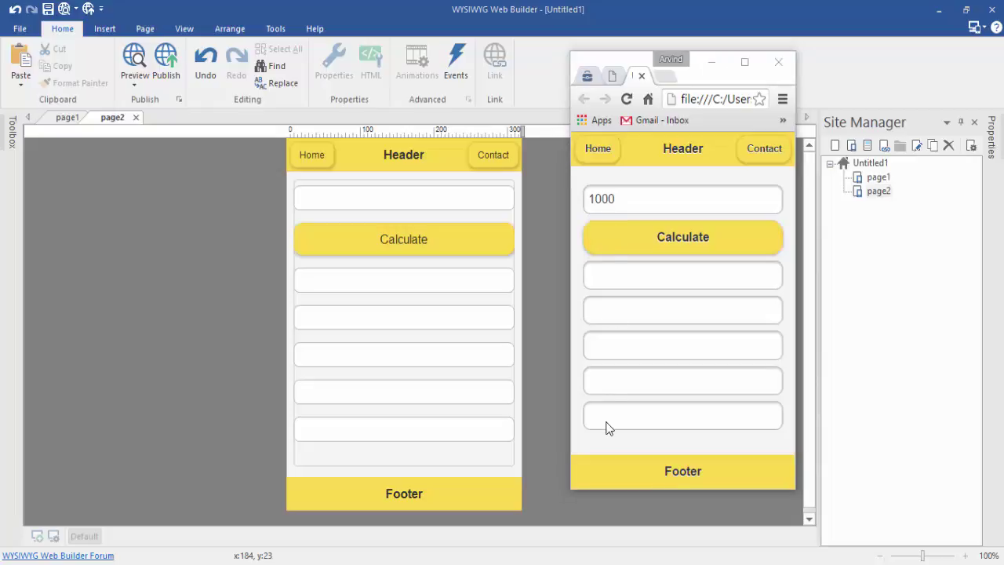
mouse_move(523, 564)
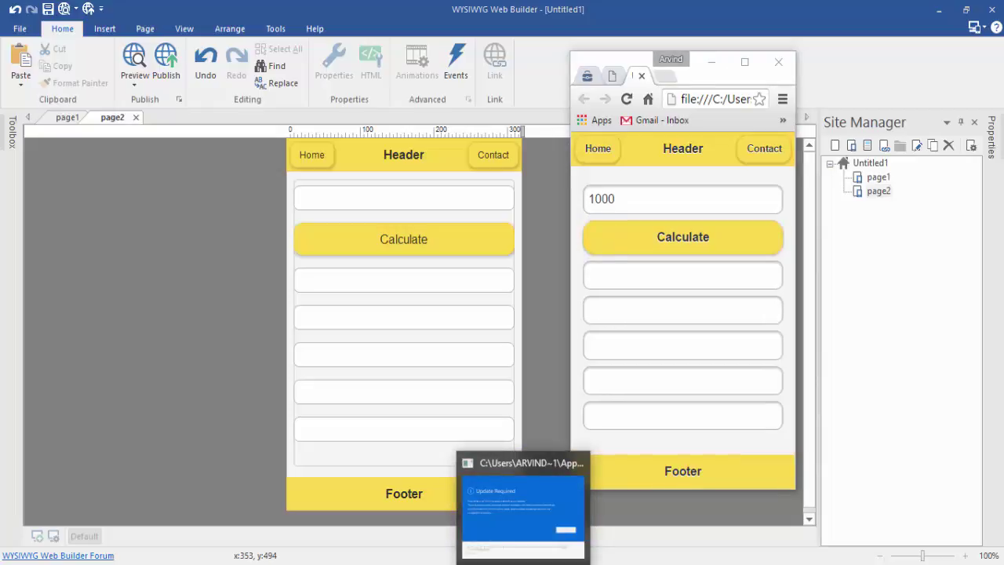
mouse_move(451, 564)
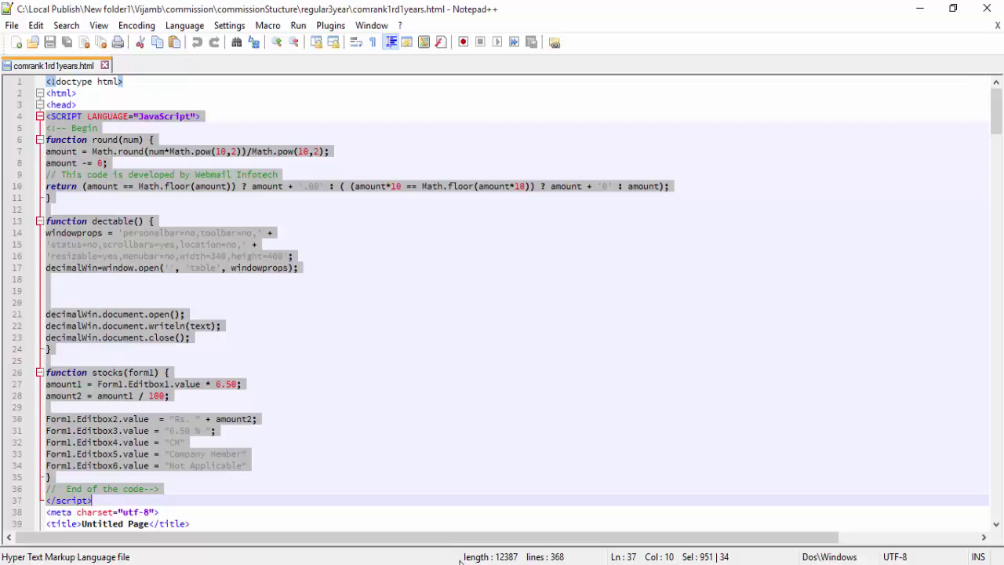
- Copy the script block with the round, dectable and stocks functions, then return to WYSIWYG Web Builder
right_click(127, 231)
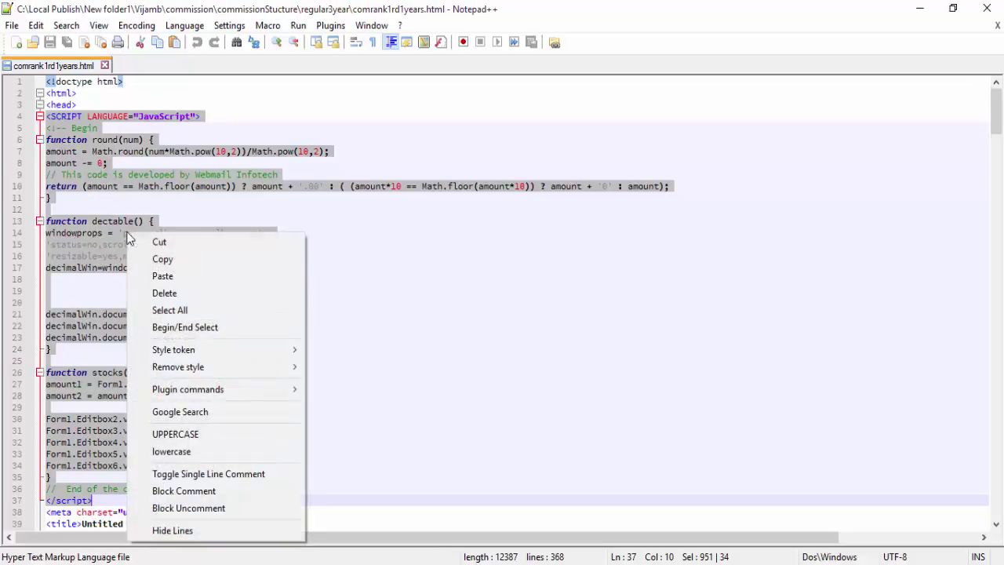
left_click(162, 259)
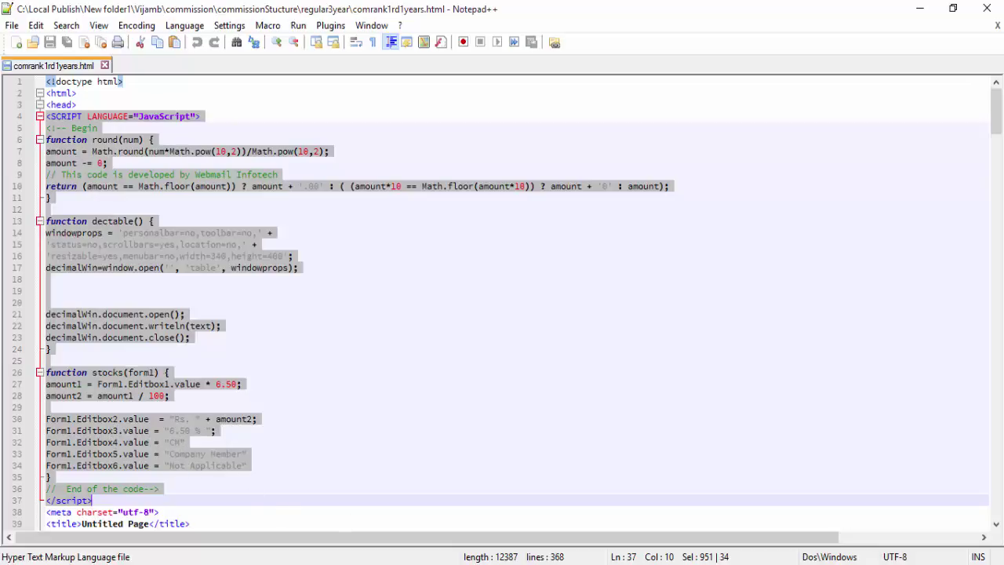
mouse_move(379, 564)
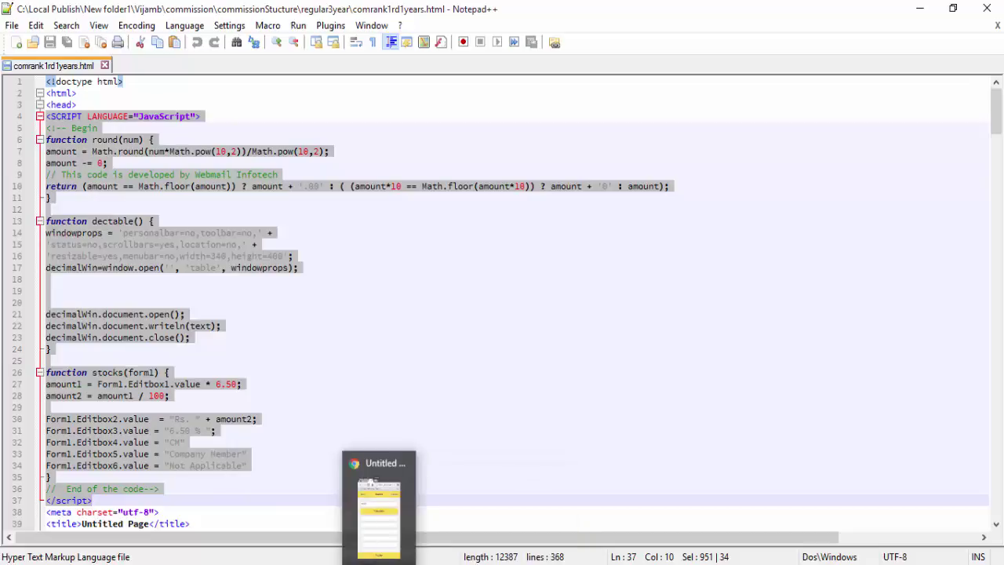
left_click(347, 564)
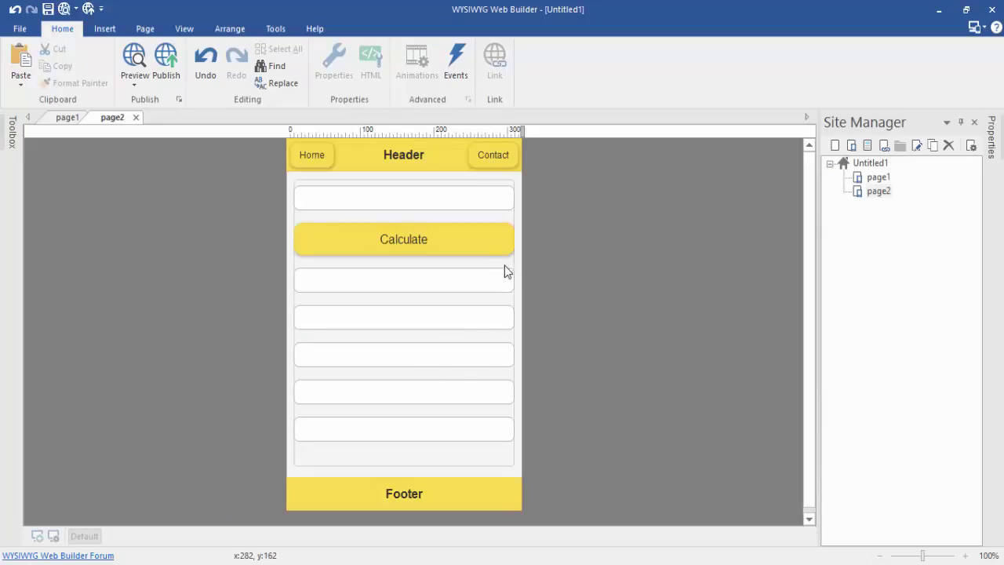
- Paste the copied script into page2's Between <head></head> tags section of Page HTML
right_click(519, 281)
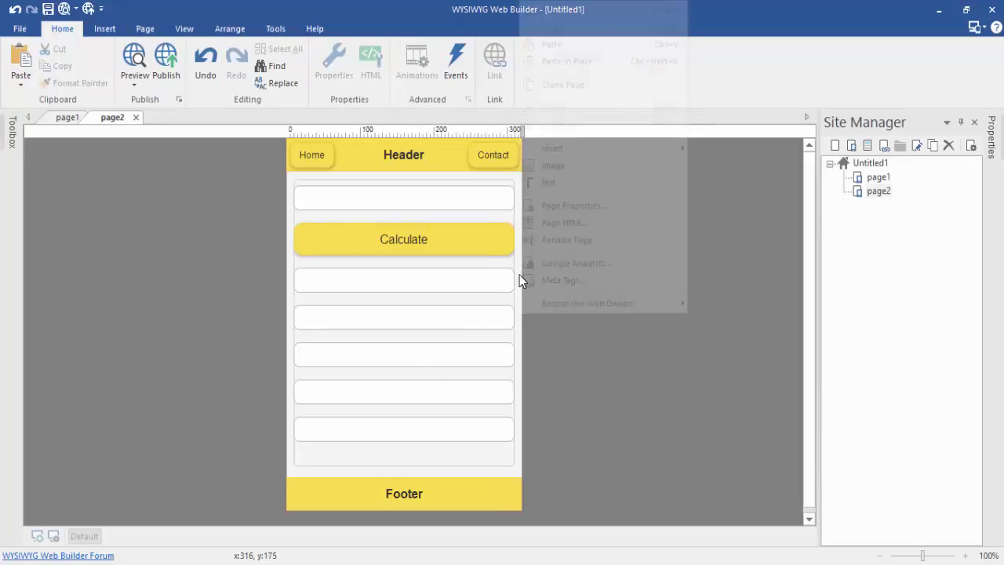
left_click(583, 223)
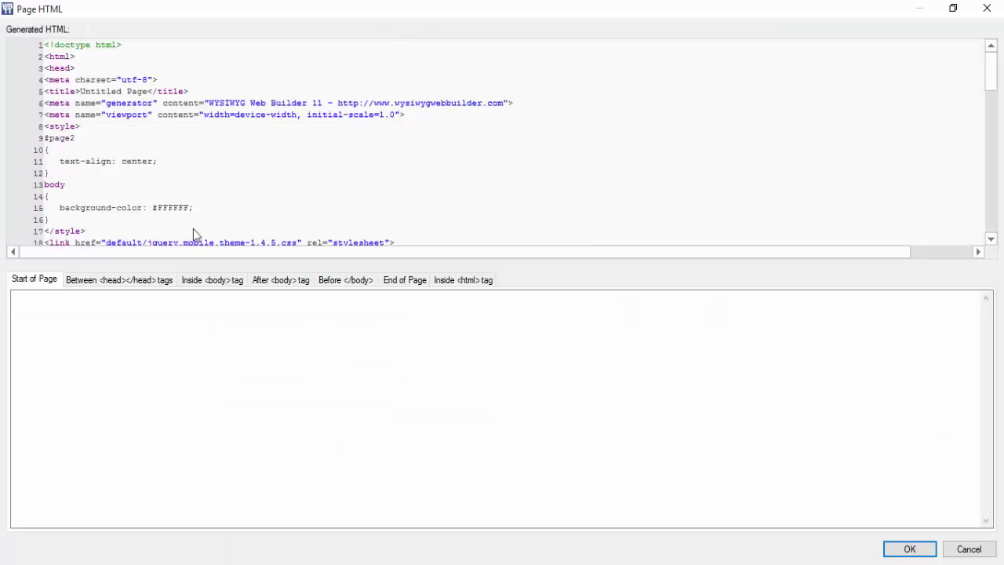
left_click(135, 280)
left_click(130, 321)
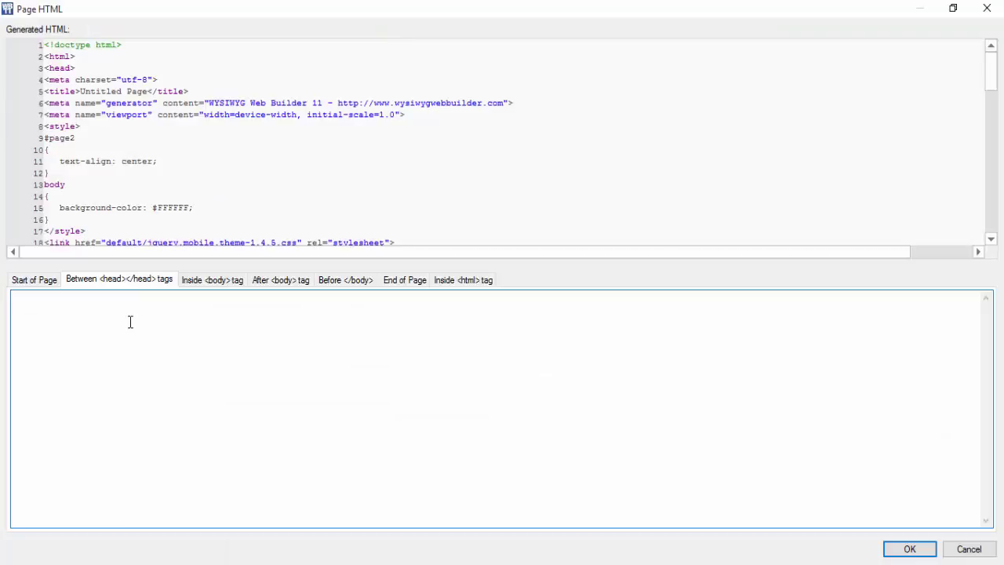
key("ctrl+v")
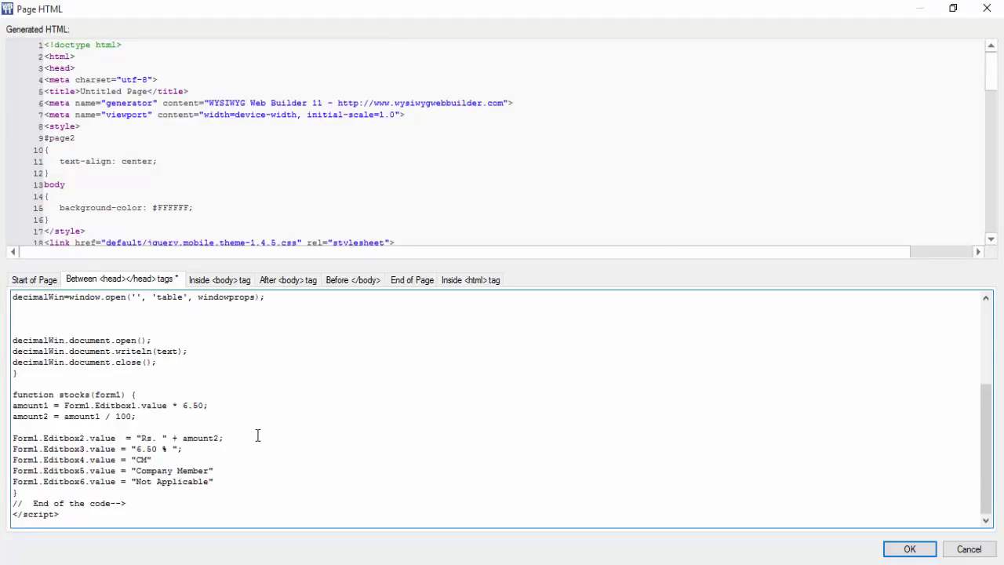
scroll(257, 435, "up", 5)
left_click(908, 547)
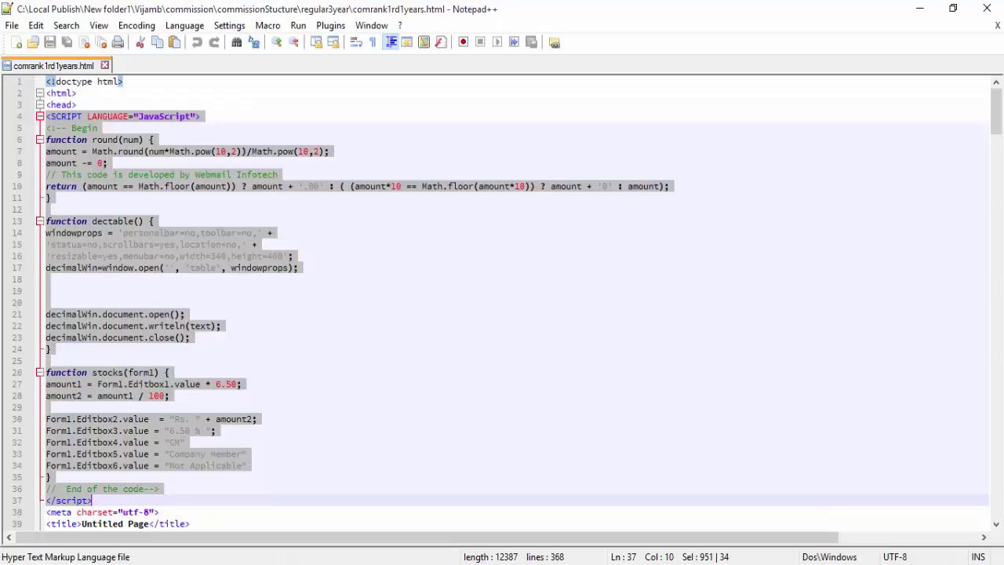
- Copy the stocks(this.Form1) call from the button's onClick attribute in the exported page
scroll(214, 362, "down", 20)
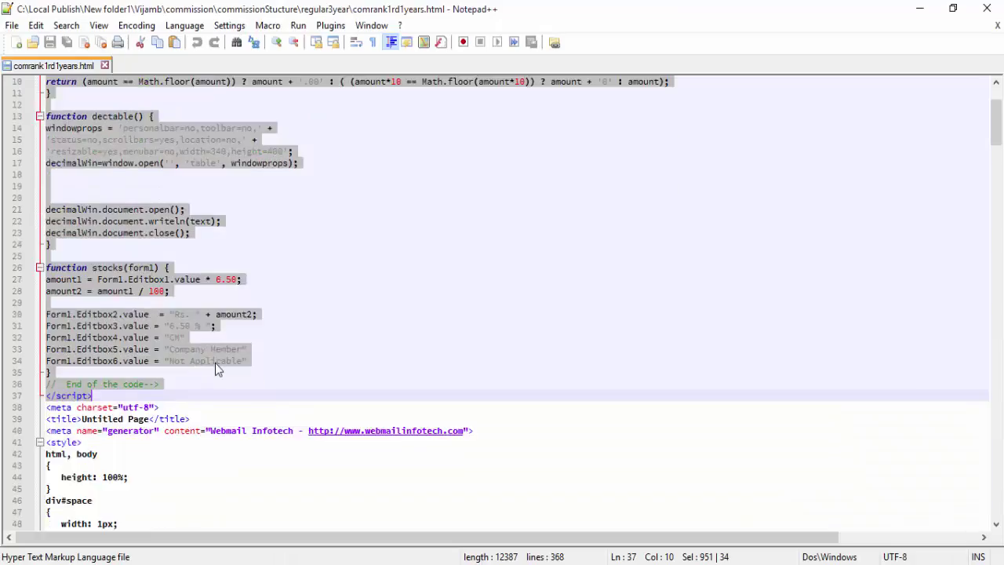
scroll(217, 369, "down", 20)
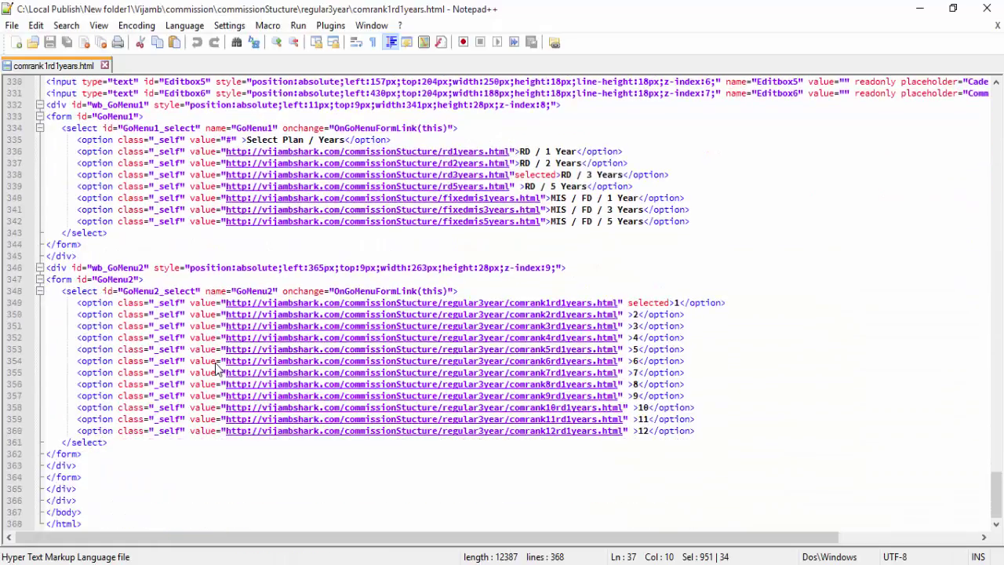
scroll(217, 369, "up", 11)
scroll(612, 396, "right", 5)
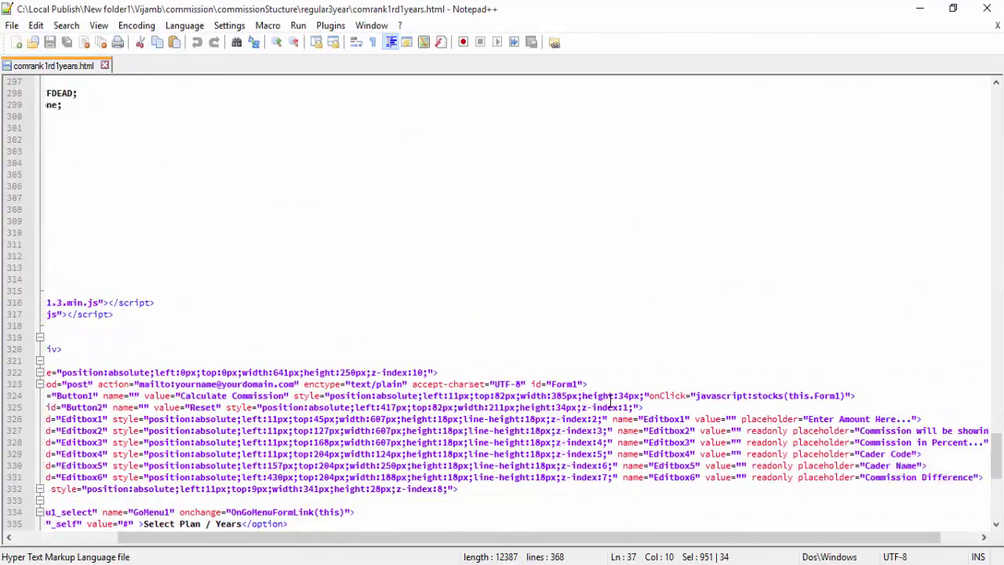
left_click_drag(737, 395, 829, 396)
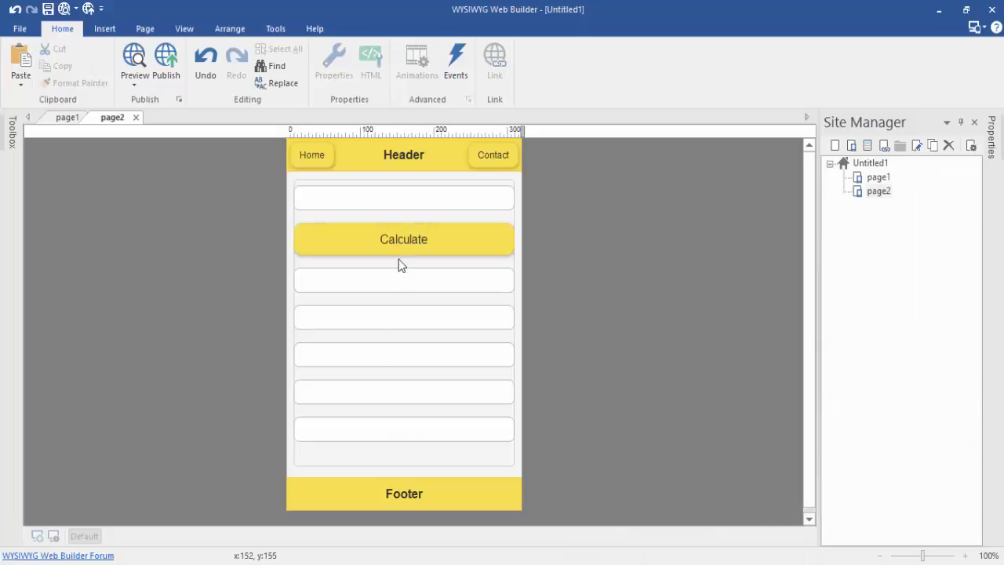
- Add a Javascript Function onClick event calling stocks(this.Form1) to the Calculate button, then preview the page
double_click(399, 242)
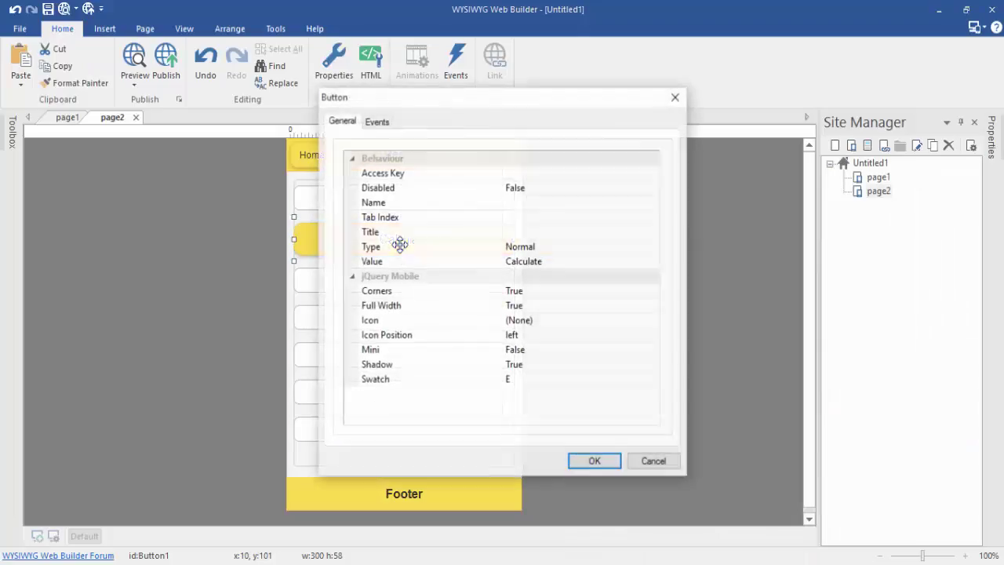
left_click(378, 121)
left_click(632, 160)
left_click(570, 224)
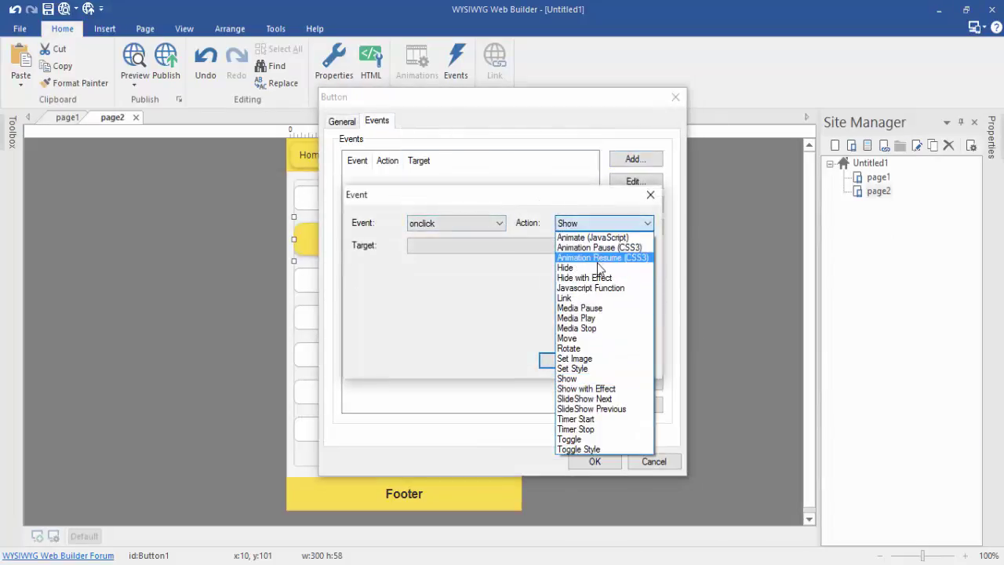
left_click(589, 288)
left_click(520, 272)
key("ctrl+v")
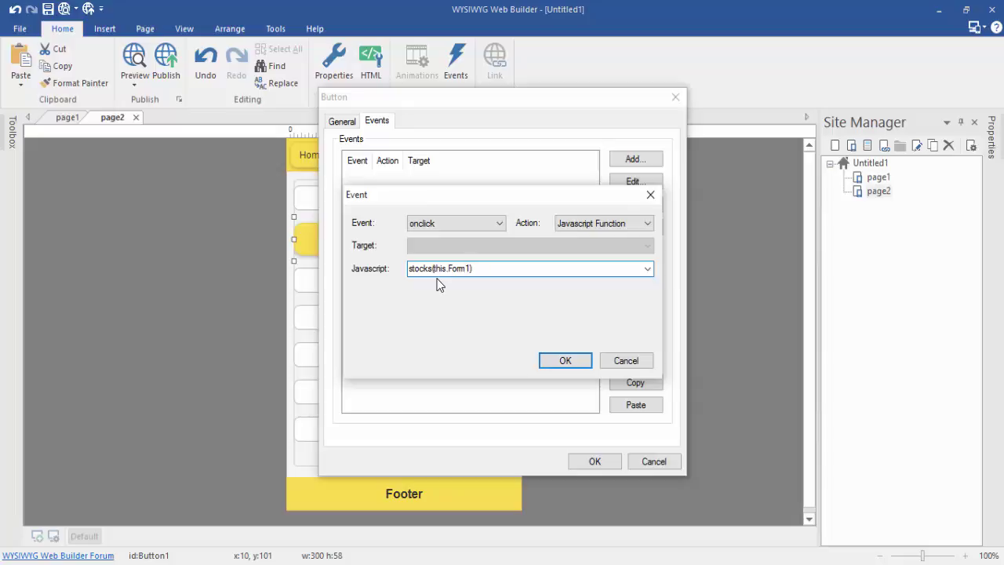
left_click(560, 362)
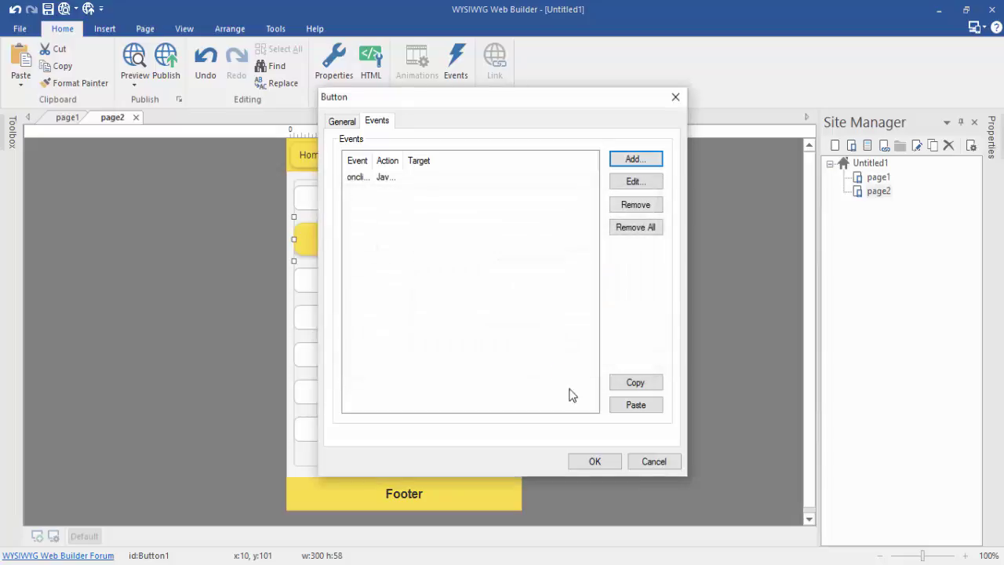
left_click(593, 461)
left_click(249, 318)
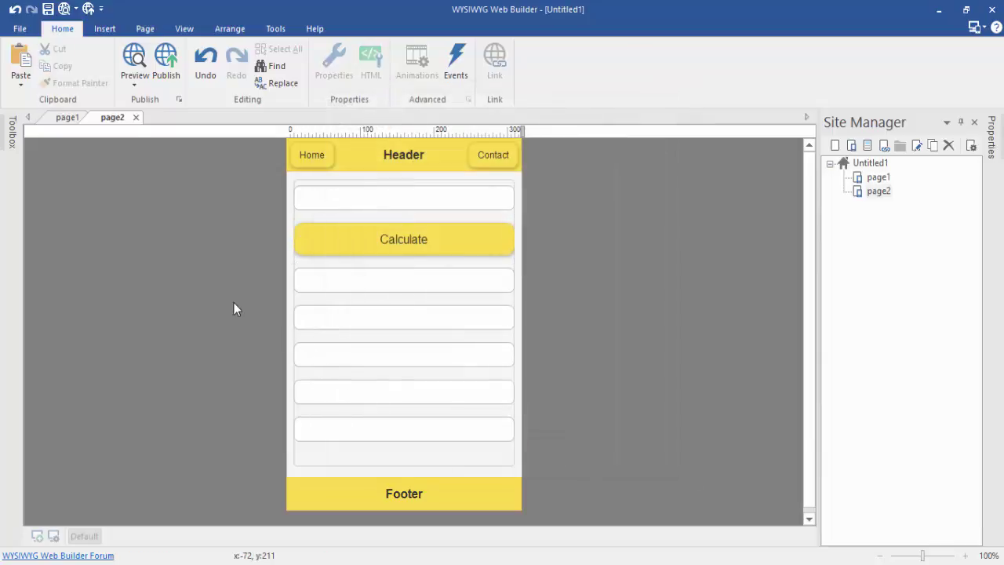
left_click(132, 67)
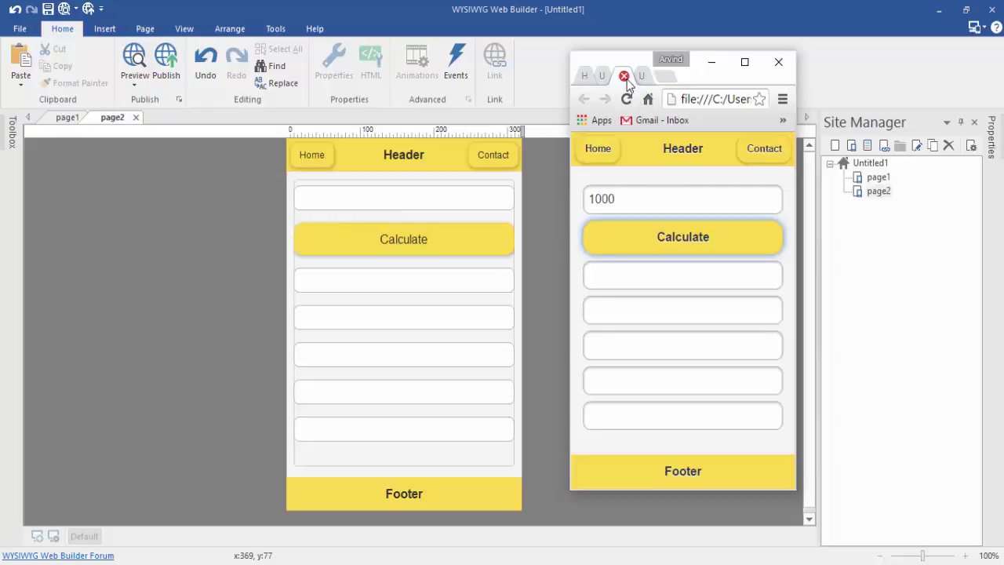
- Test the preview with 50000, getting Rs. 3250 at 6.50 %, then close Chrome
left_click(625, 77)
left_click(650, 201)
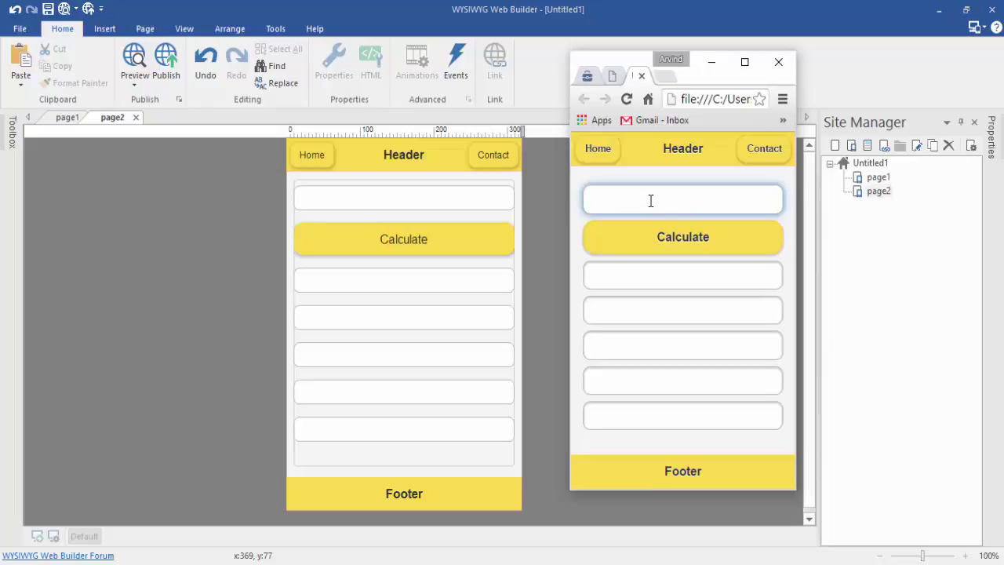
type("50000")
left_click(657, 243)
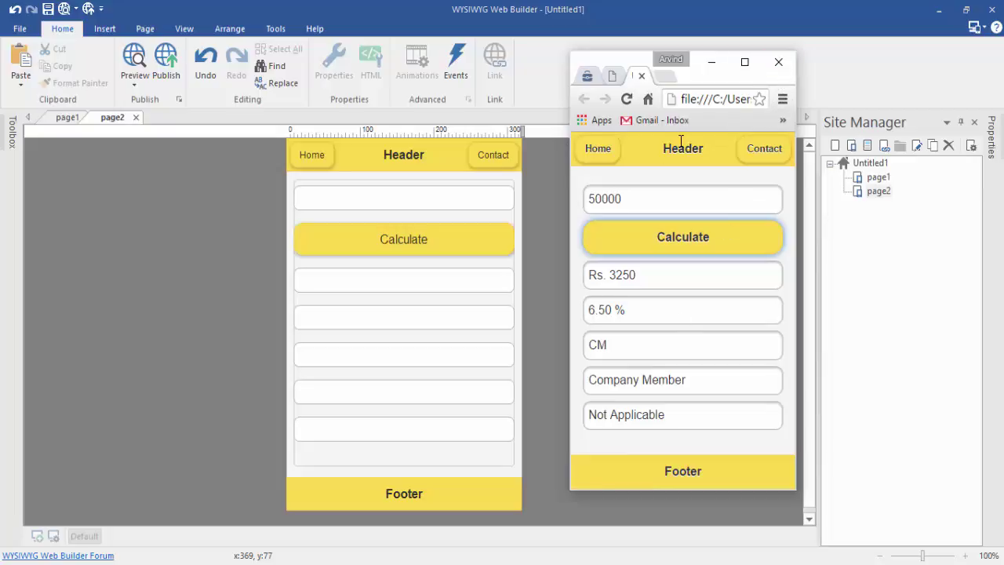
left_click(778, 61)
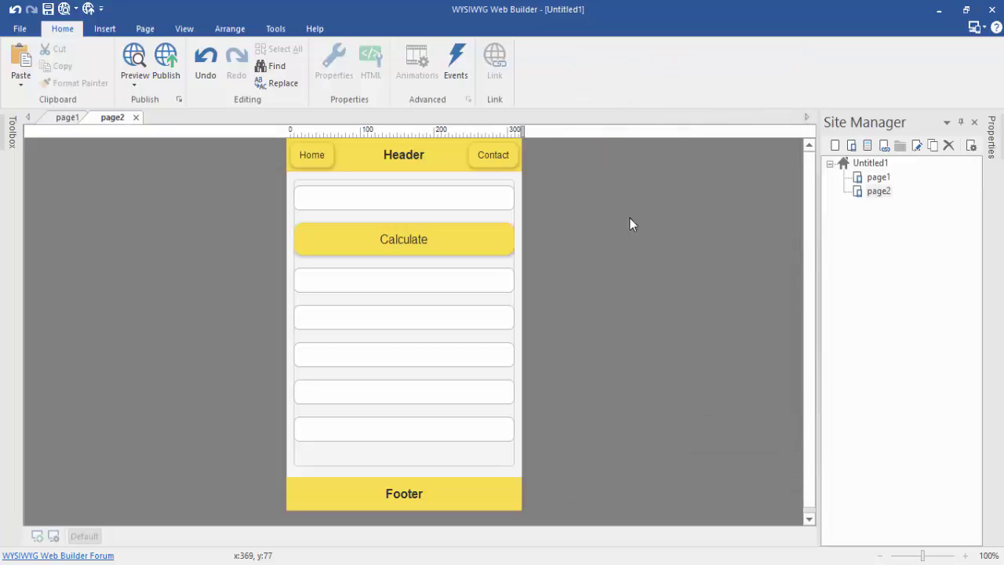
- Open the Page HTML head script and locate the stocks result lines
right_click(518, 327)
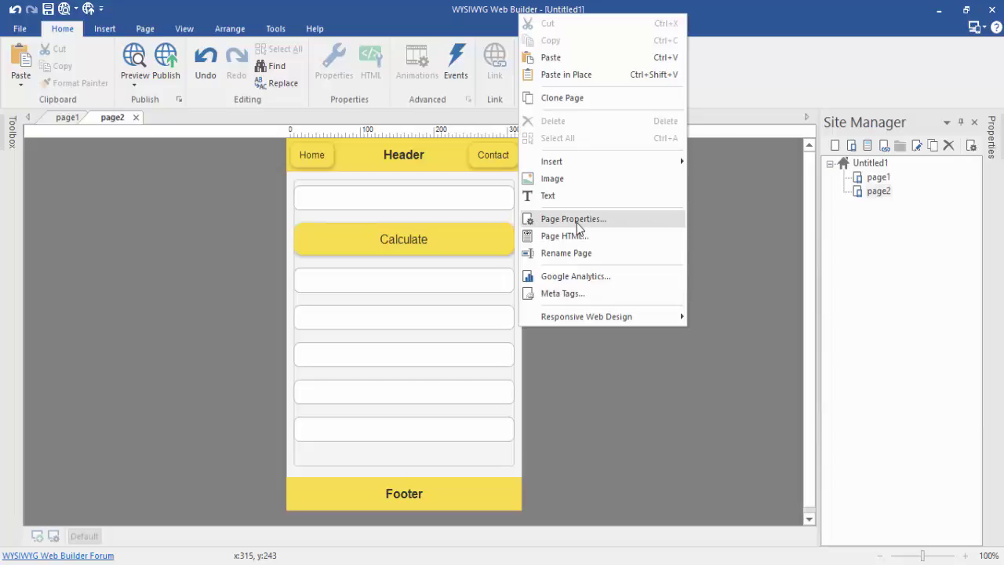
left_click(576, 236)
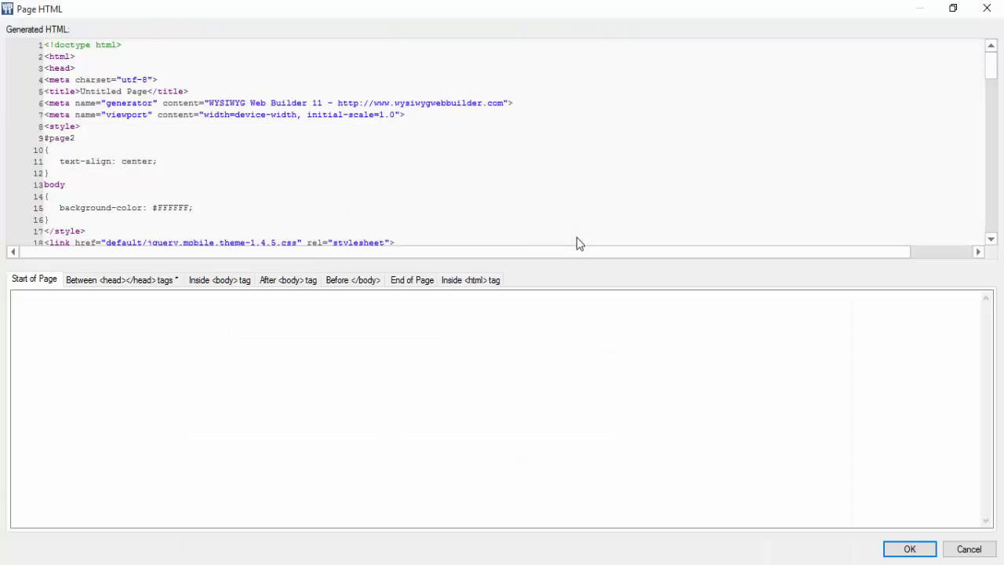
left_click(135, 282)
scroll(188, 394, "down", 1)
scroll(189, 395, "down", 3)
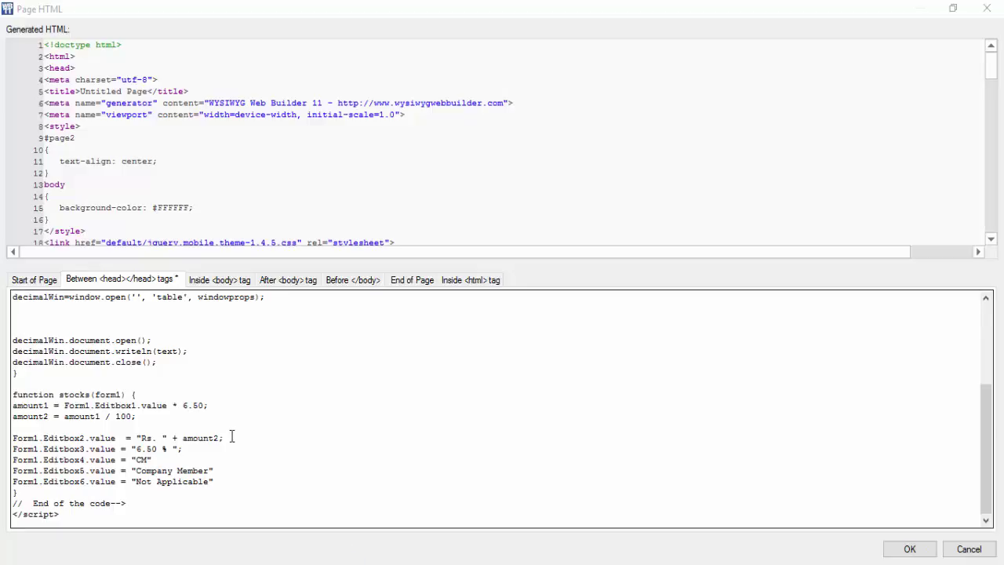
left_click(200, 398)
left_click(165, 406)
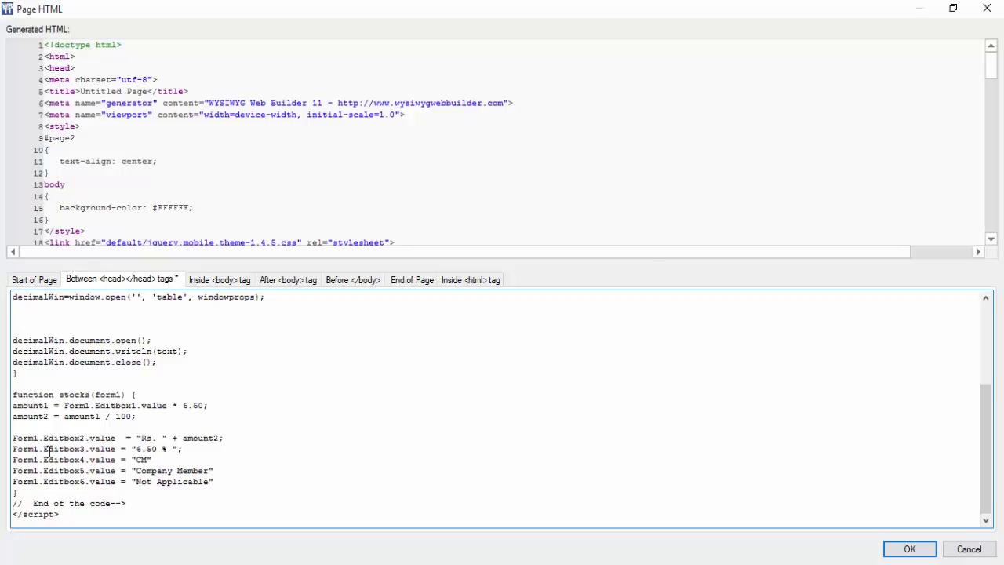
- Replace the 6.50 multiplier with 10 and the percentage with 10.00 %, then apply
key("alt+Tab")
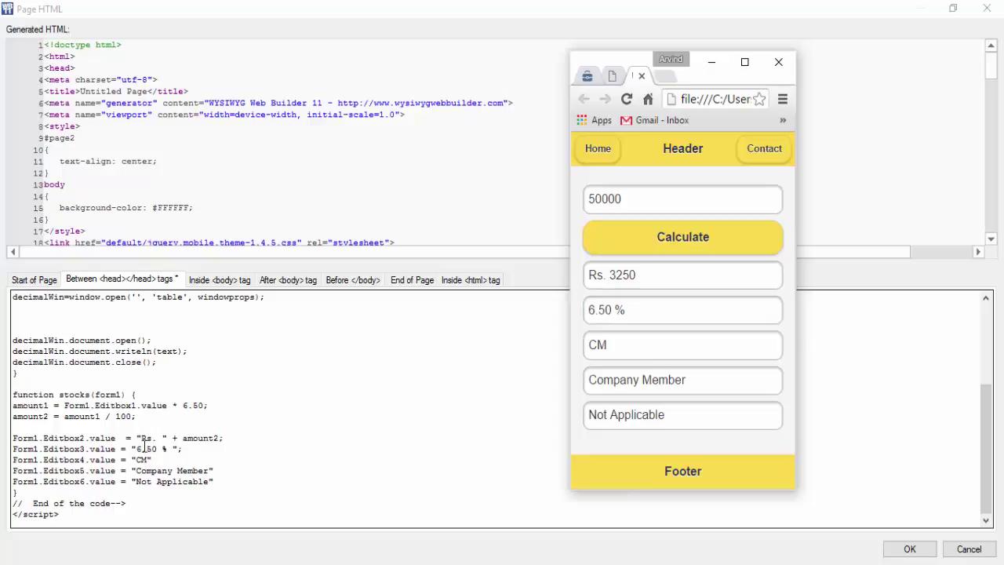
left_click(203, 405)
key("BackSpace")
key("BackSpace")
key("BackSpace")
key("BackSpace")
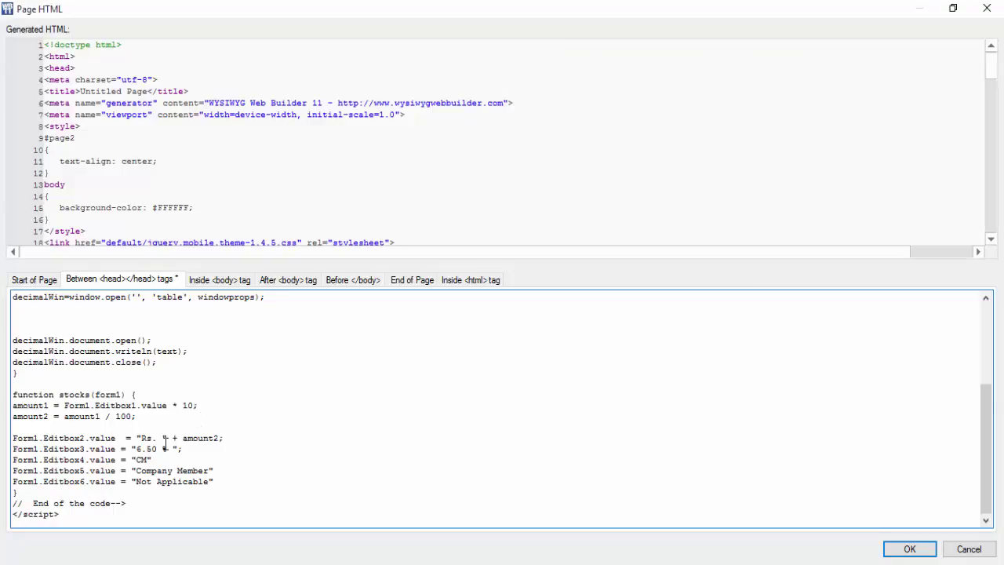
left_click_drag(157, 447, 142, 444)
type("10.00")
left_click(141, 448)
key("BackSpace")
left_click(904, 550)
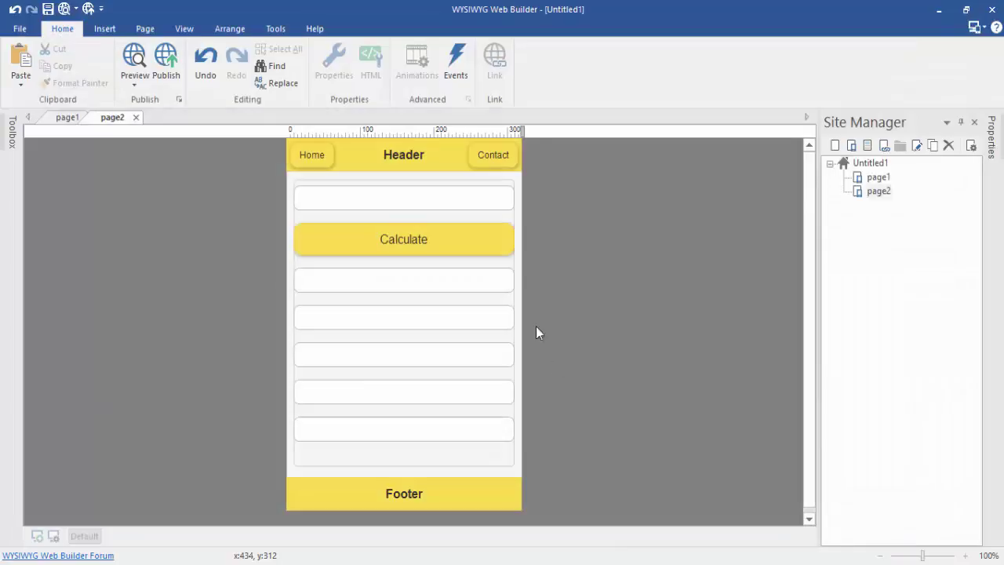
- Preview the updated page and check that 50000 gives Rs. 5000 at 10.00 %, then close Chrome
left_click(133, 63)
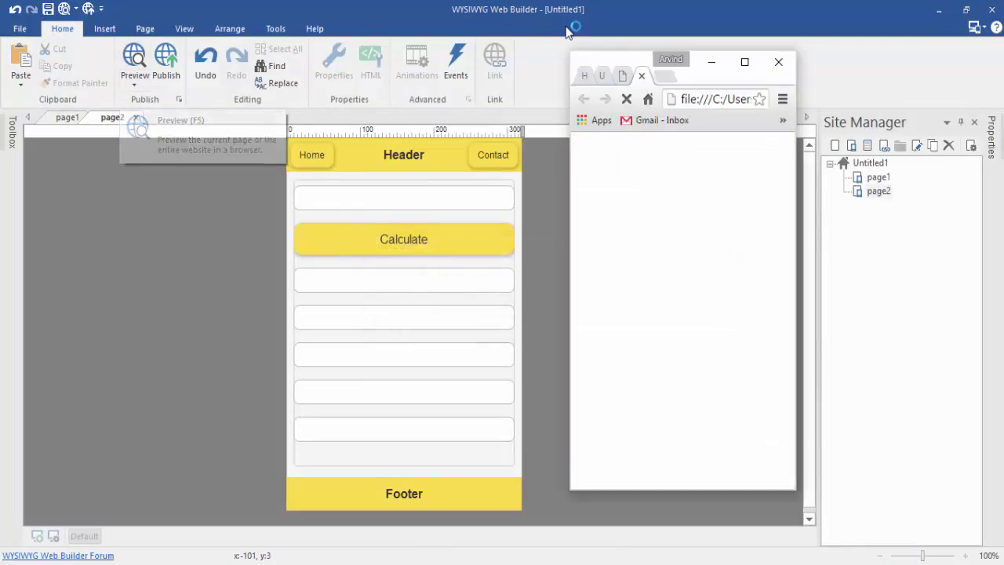
left_click(626, 80)
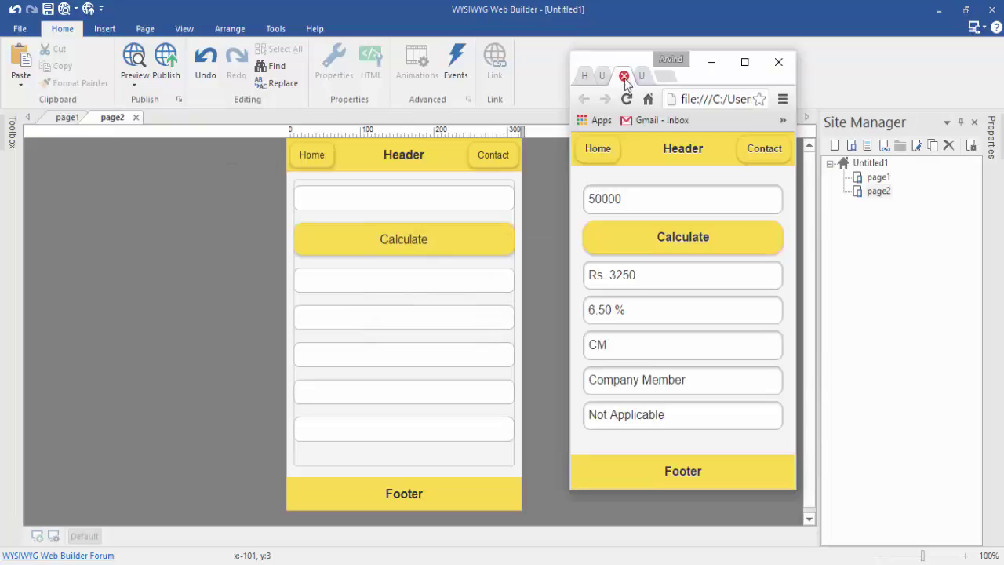
left_click(633, 76)
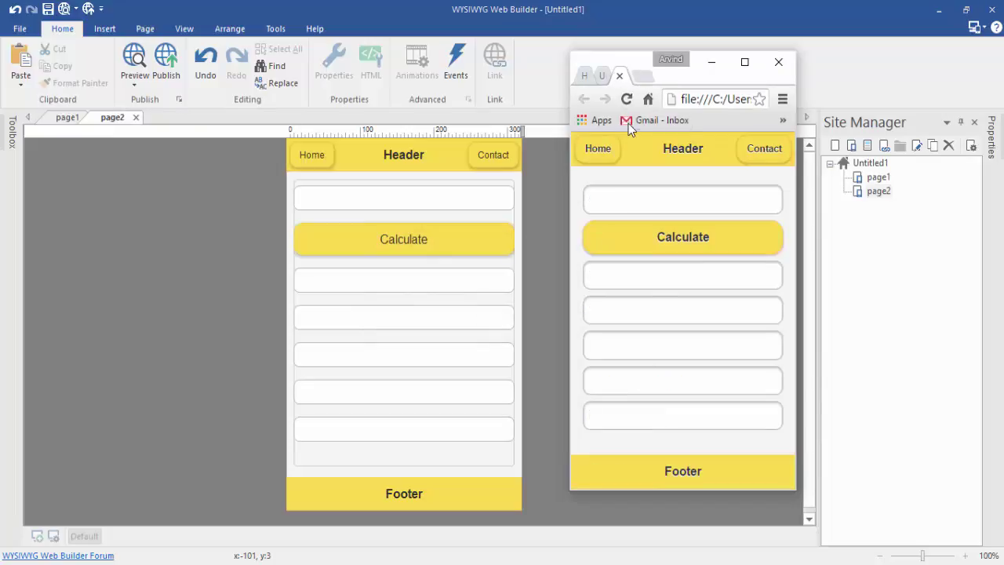
left_click(635, 199)
type("10000")
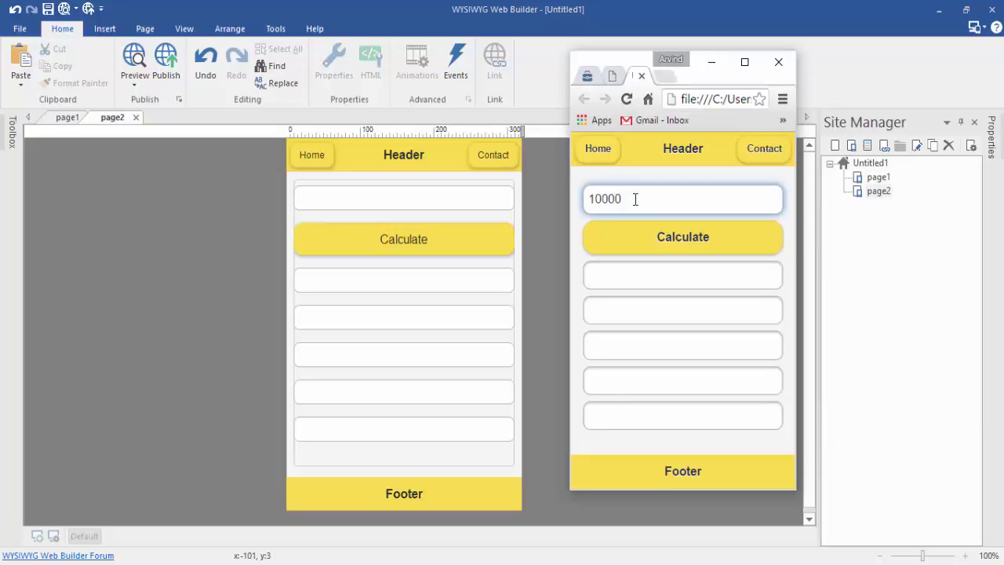
key("BackSpace")
key("BackSpace")
key("BackSpace")
key("BackSpace")
type("5000")
left_click(650, 239)
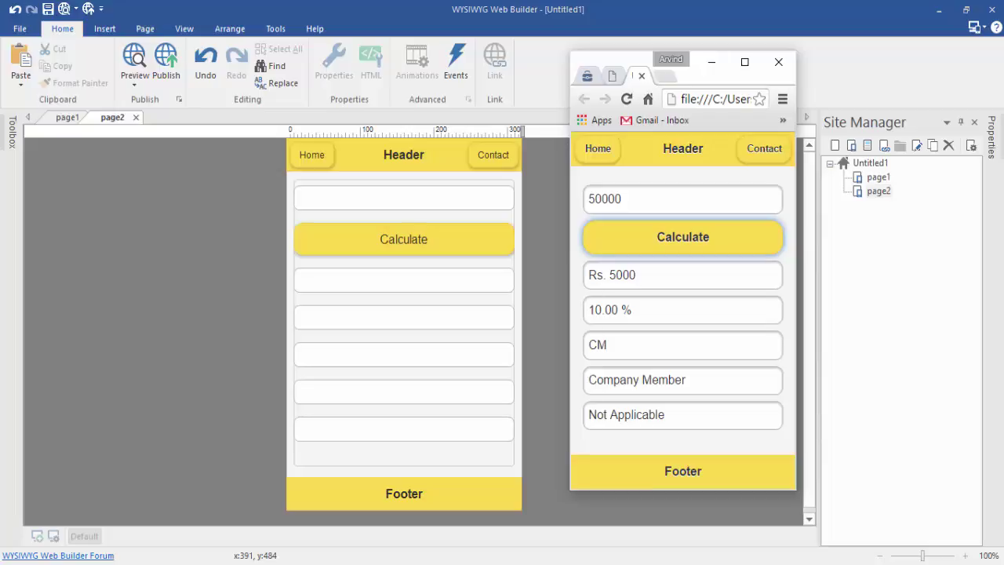
key("alt+F4")
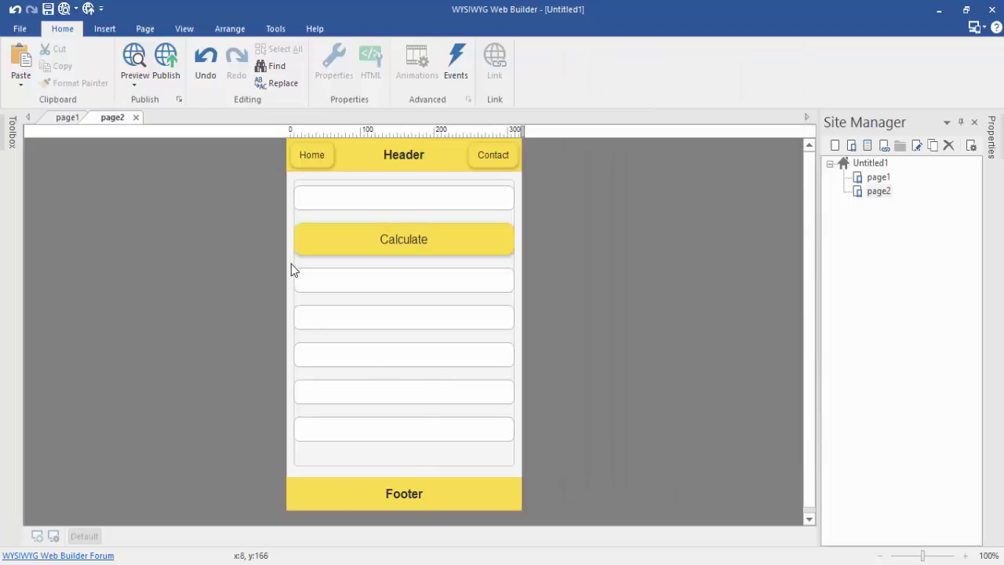
- Set the first result box (Editbox2) to theme swatch E
double_click(361, 286)
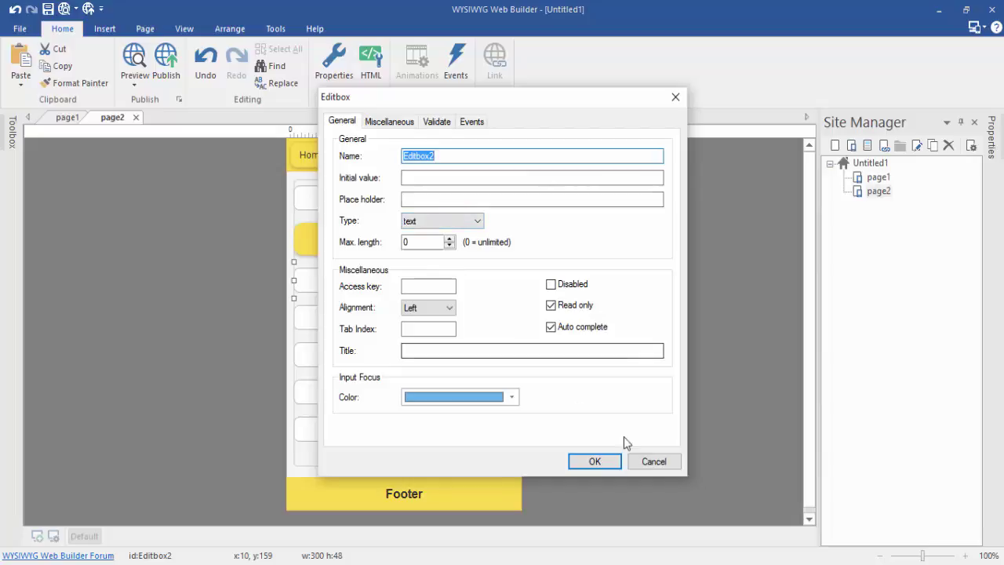
left_click(652, 463)
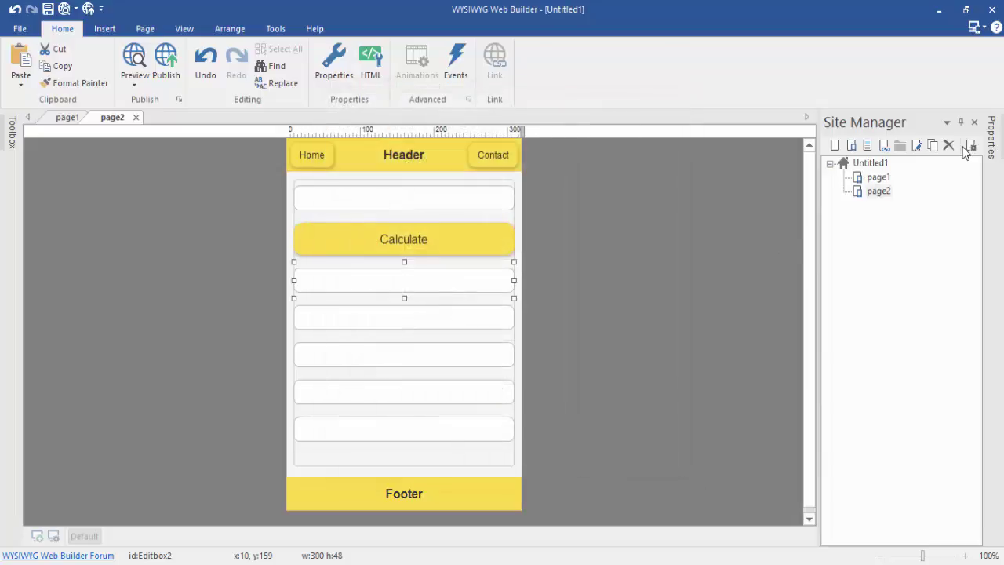
left_click(992, 137)
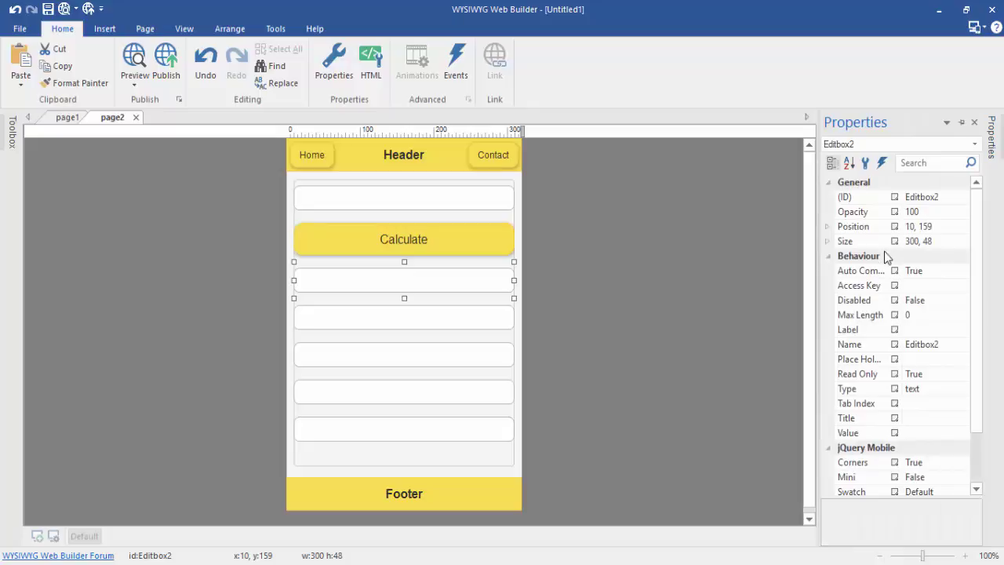
scroll(867, 346, "down", 2)
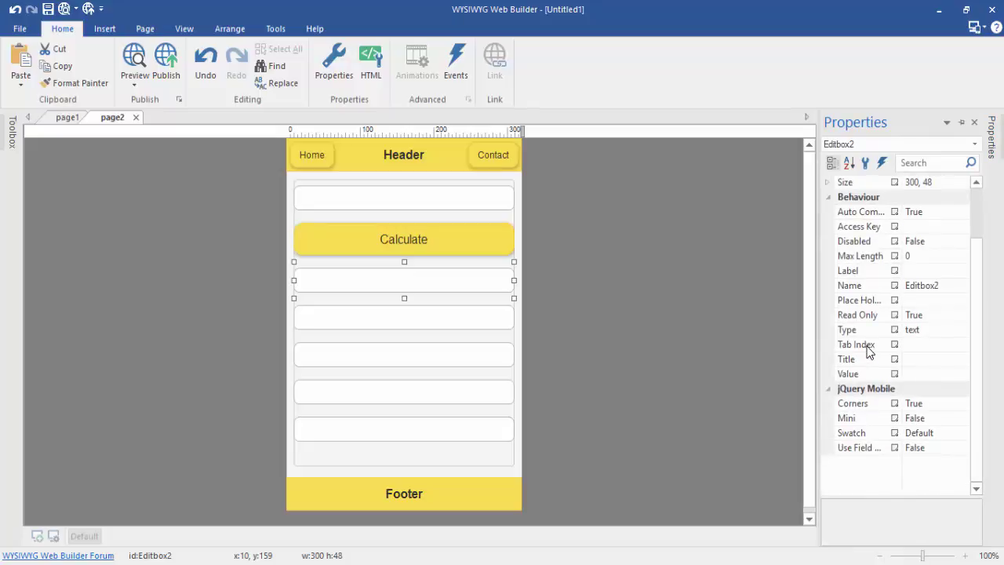
left_click(943, 431)
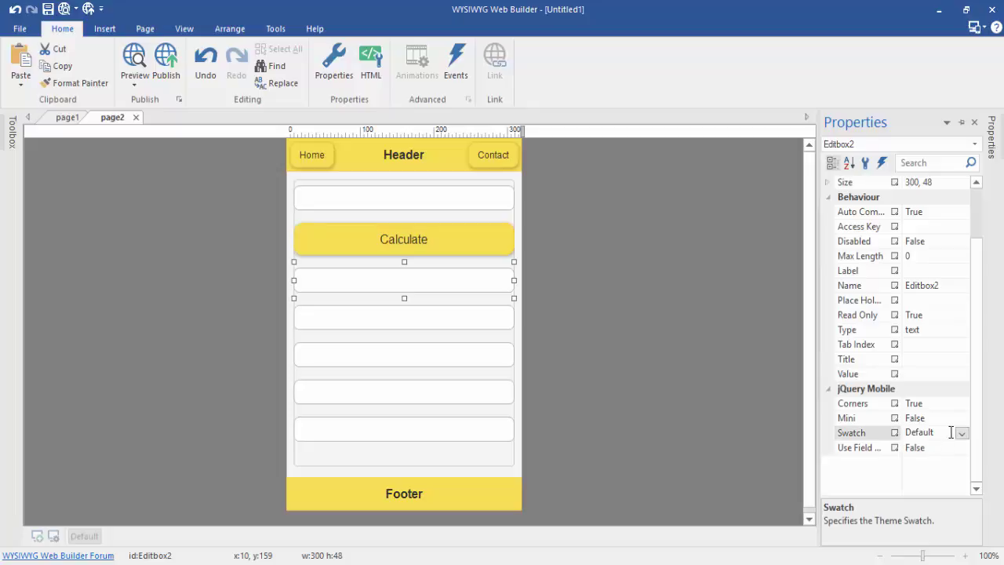
left_click(962, 434)
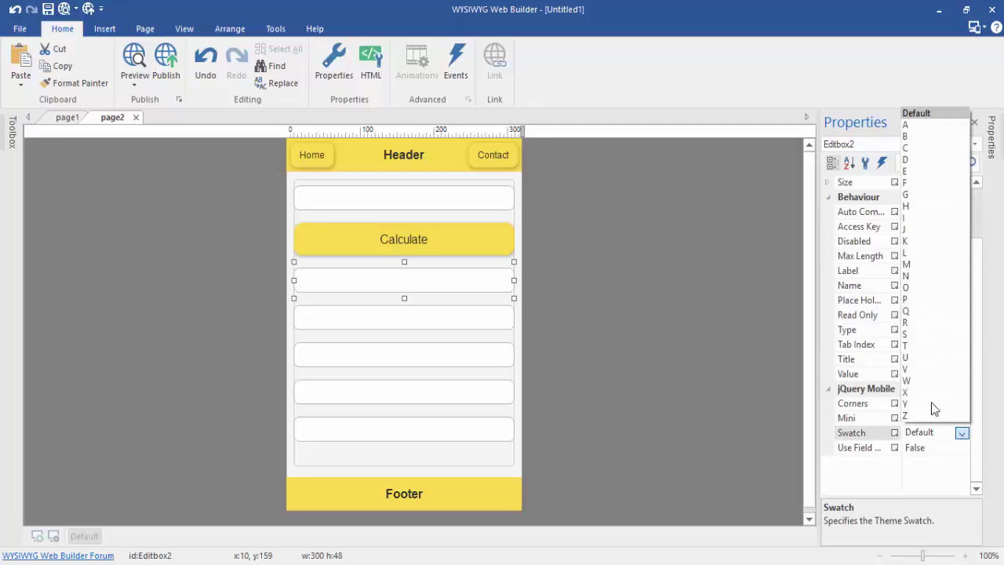
left_click(910, 176)
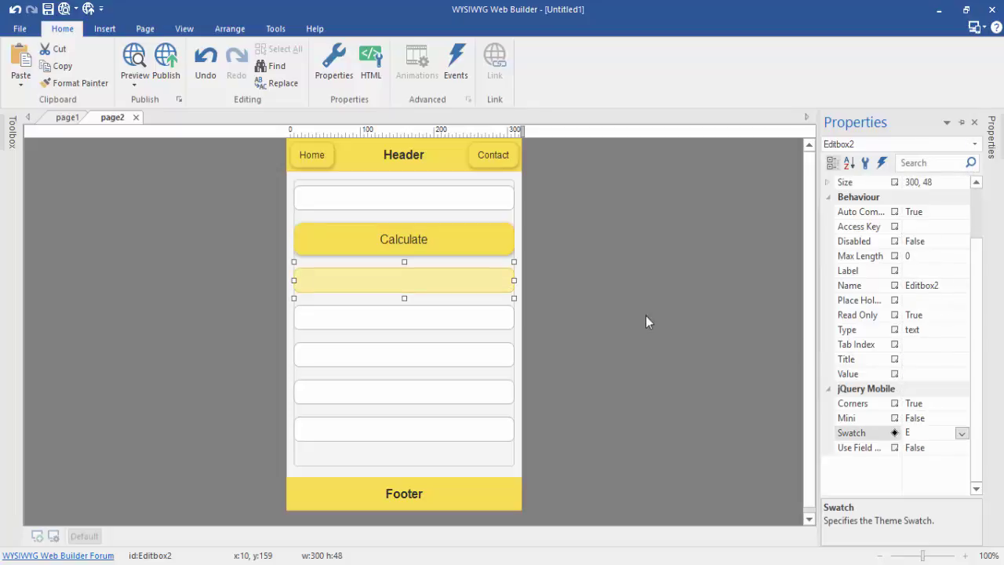
- Give the second result box (Editbox3) swatch E so it turns yellow
left_click(476, 315)
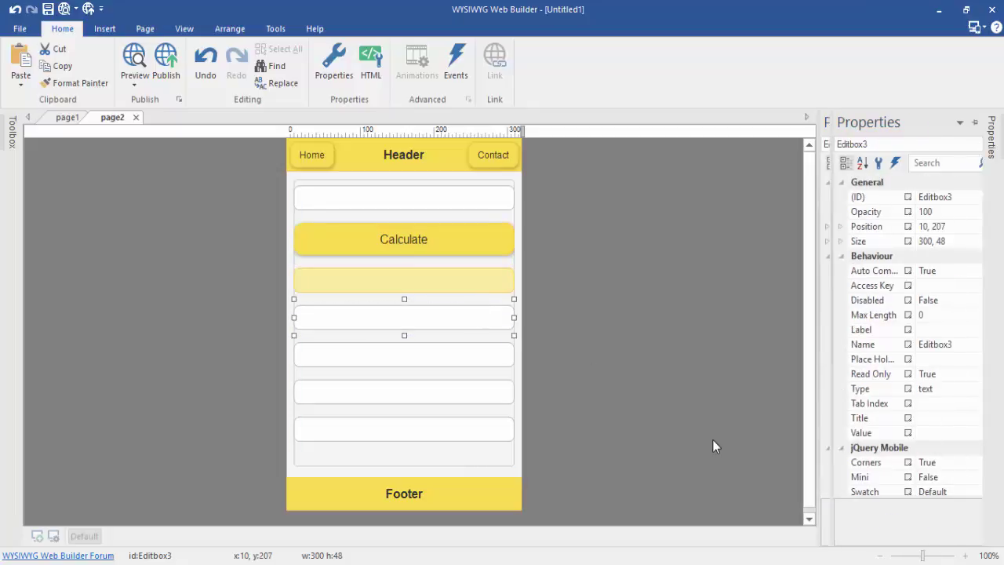
mouse_move(993, 137)
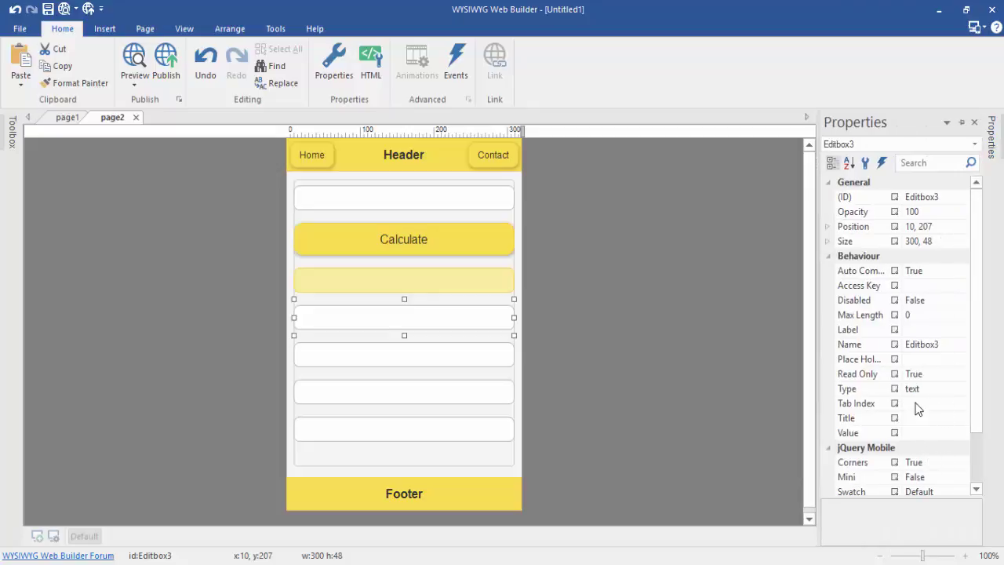
scroll(919, 407, "down", 2)
left_click(941, 434)
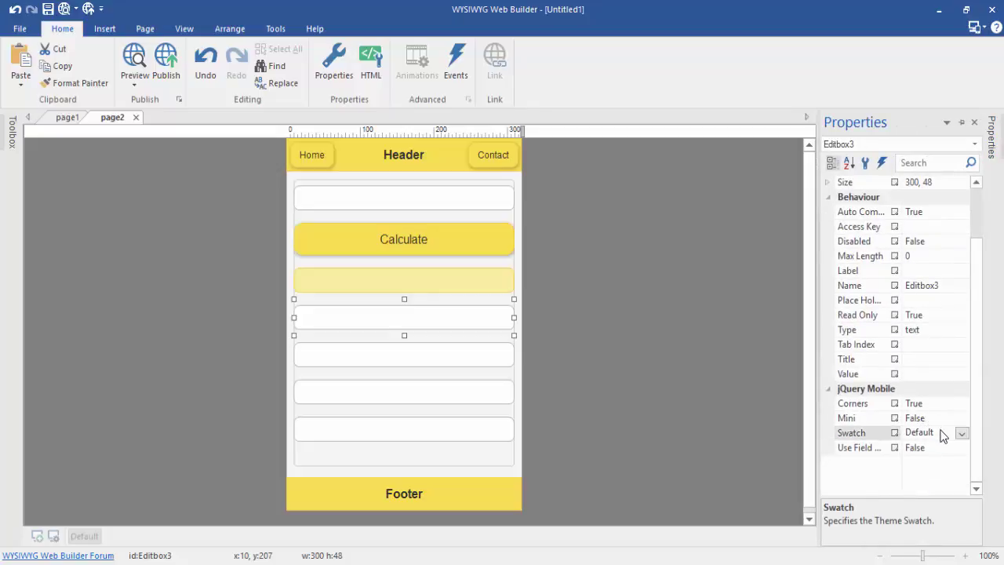
left_click(962, 433)
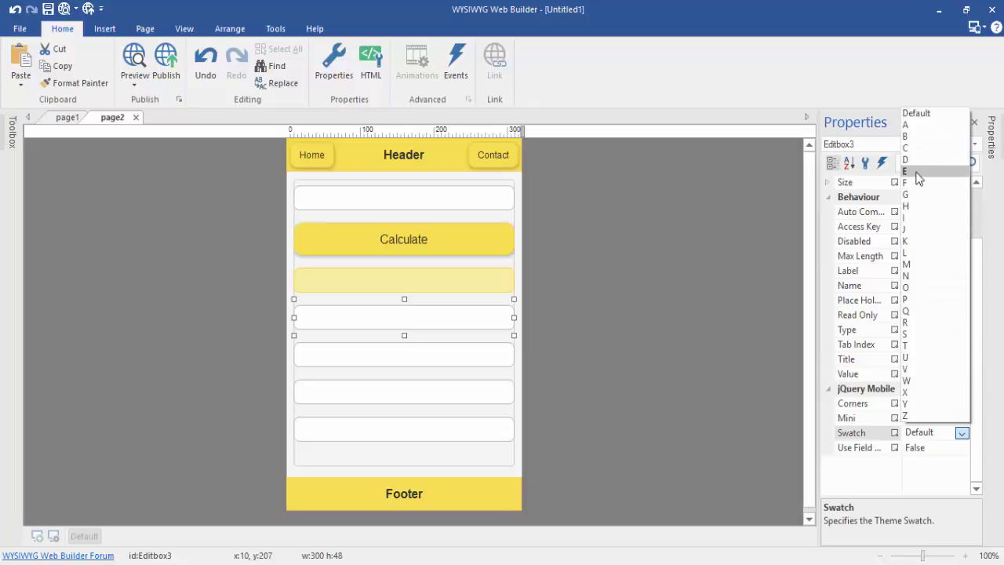
left_click(920, 173)
scroll(894, 337, "up", 2)
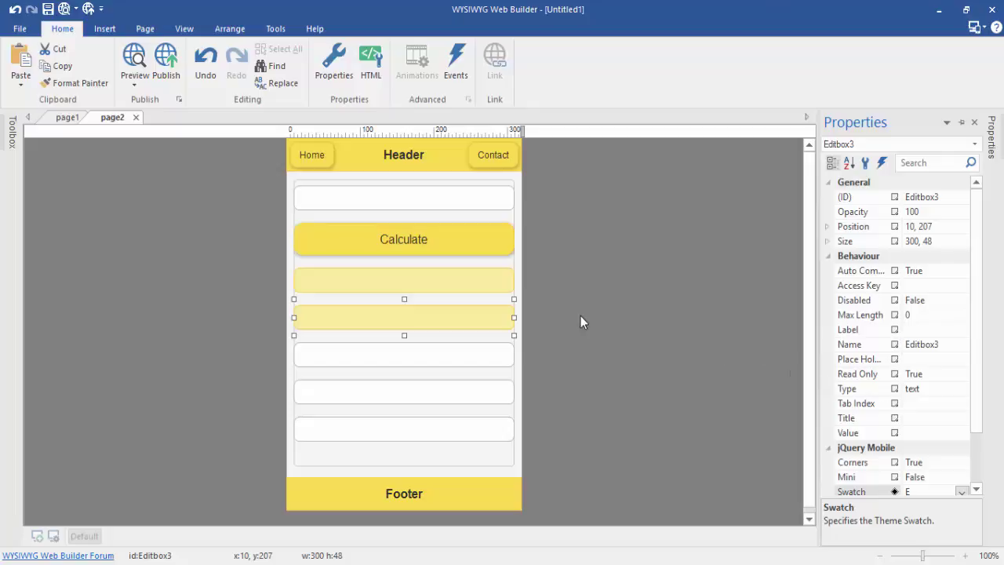
- Apply swatch E to the third result box (Editbox4)
left_click(479, 354)
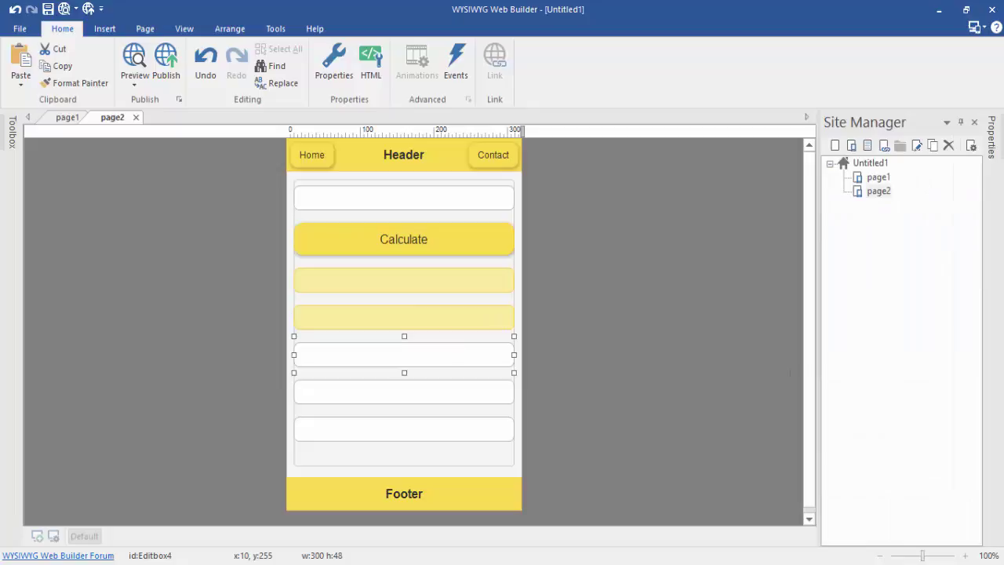
mouse_move(991, 137)
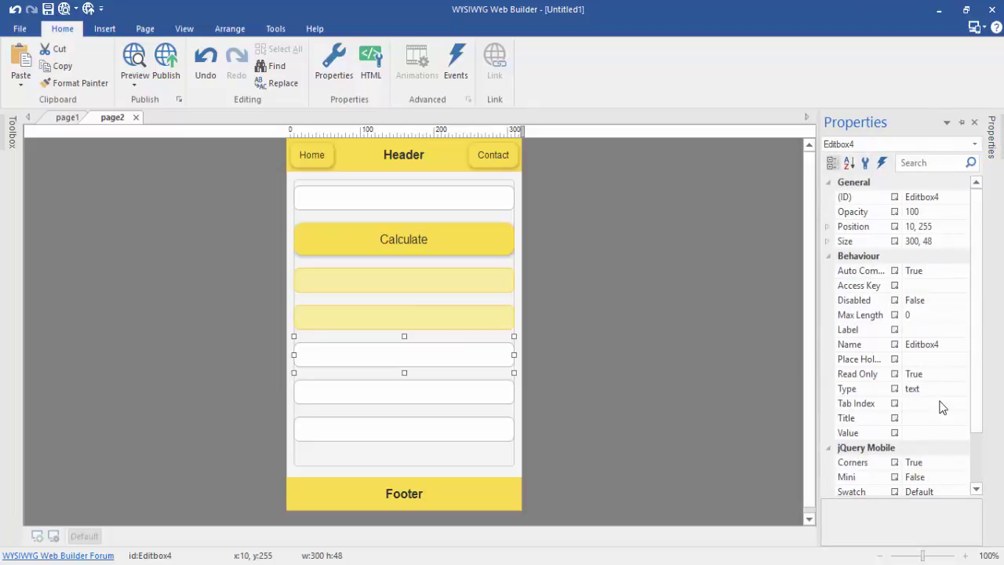
scroll(939, 477, "down", 2)
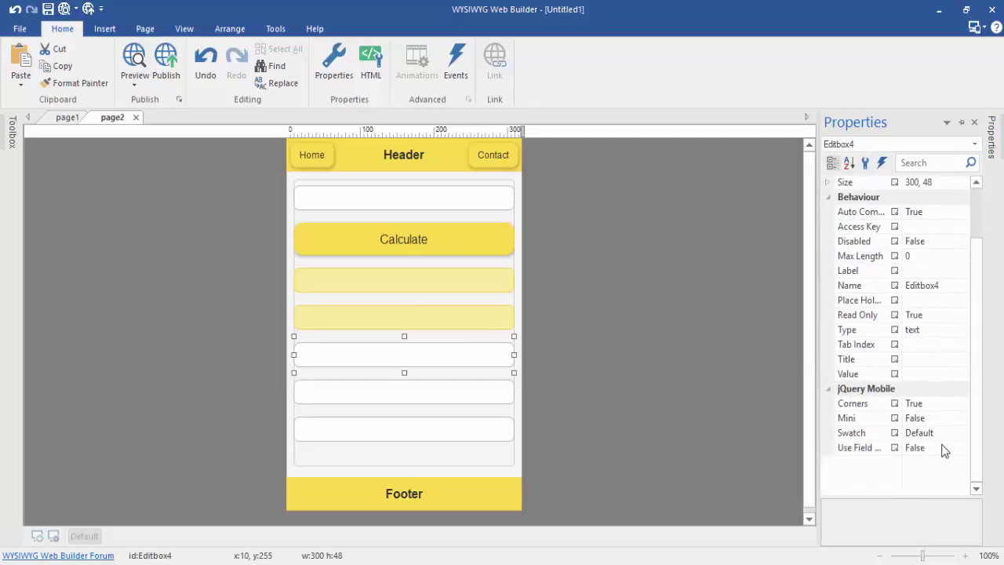
left_click(946, 437)
left_click(961, 433)
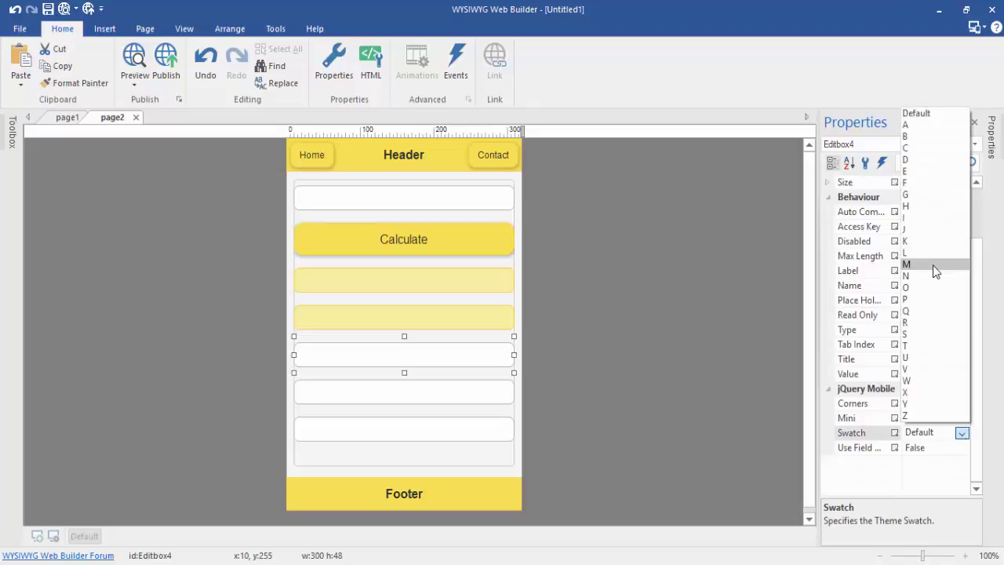
left_click(921, 176)
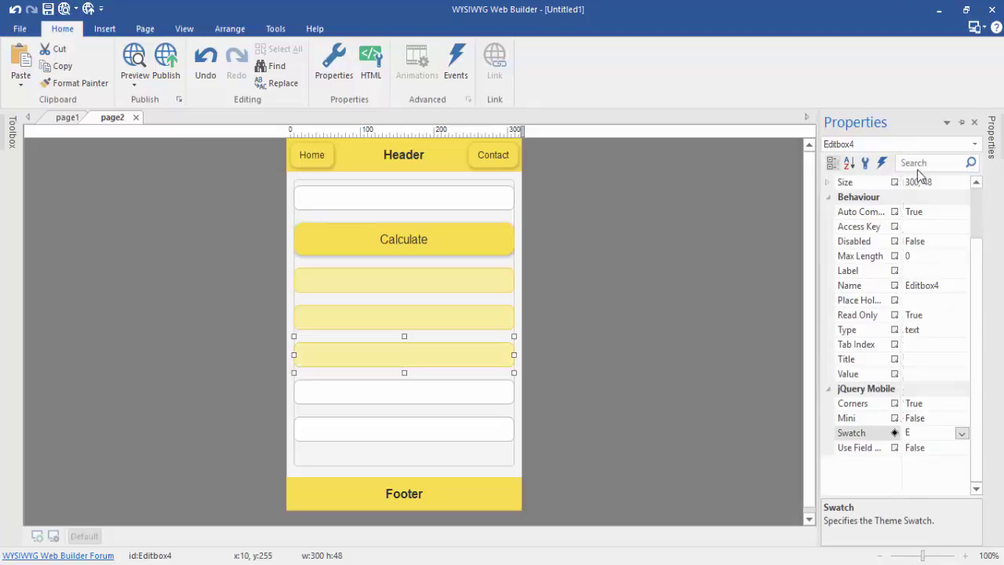
- Apply swatch E to the fourth result box (Editbox5)
left_click(494, 392)
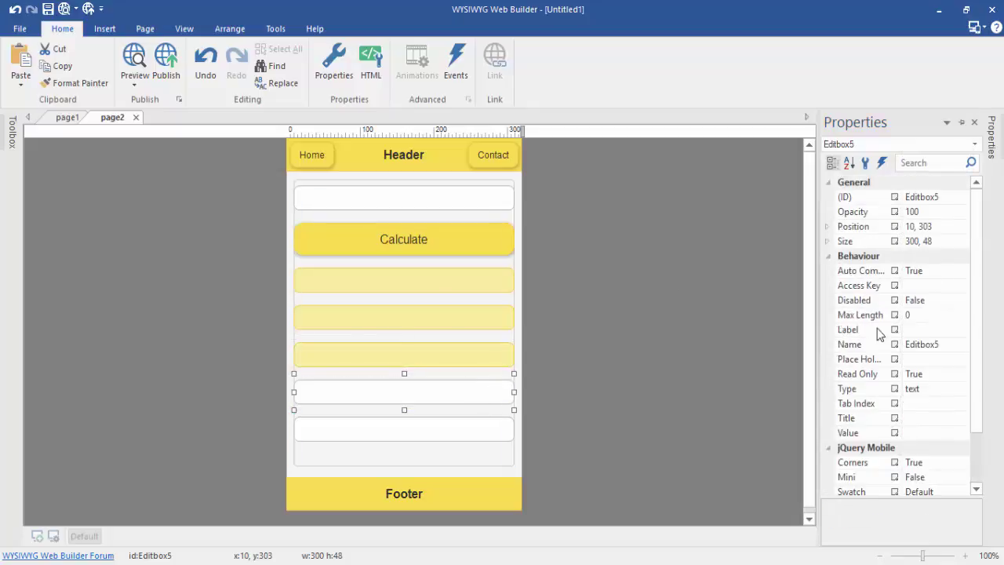
left_click(990, 278)
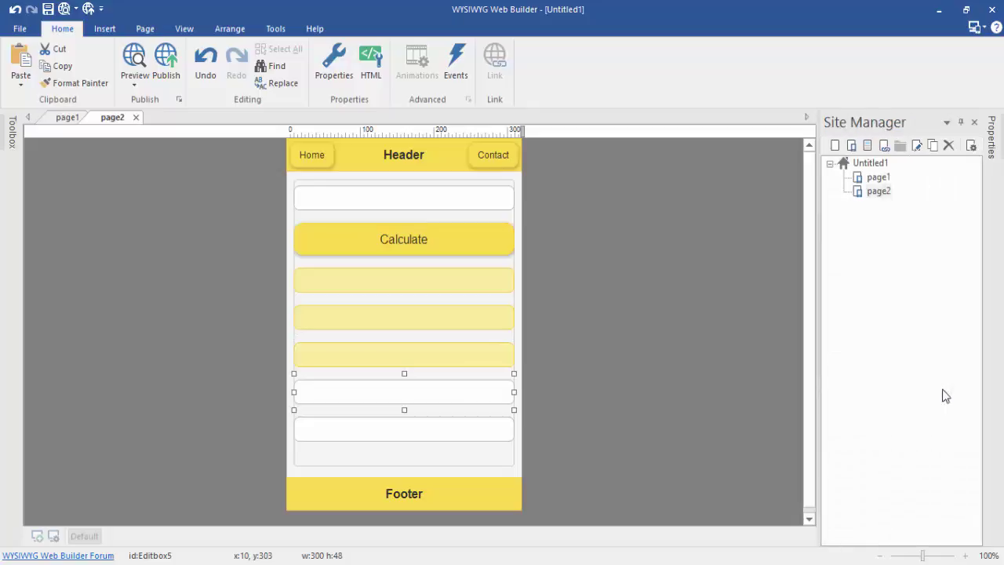
left_click(993, 149)
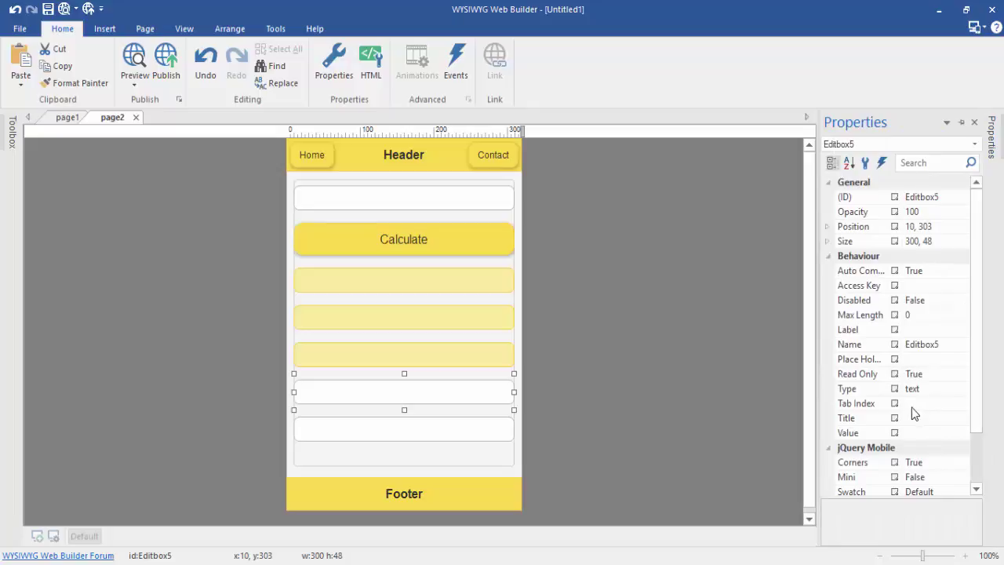
scroll(930, 474, "down", 2)
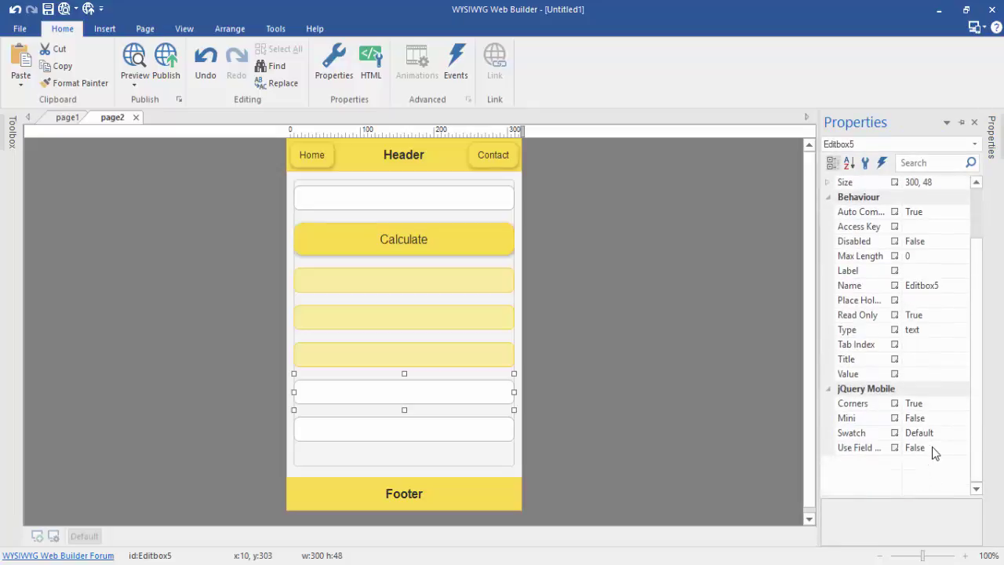
left_click(945, 434)
left_click(961, 432)
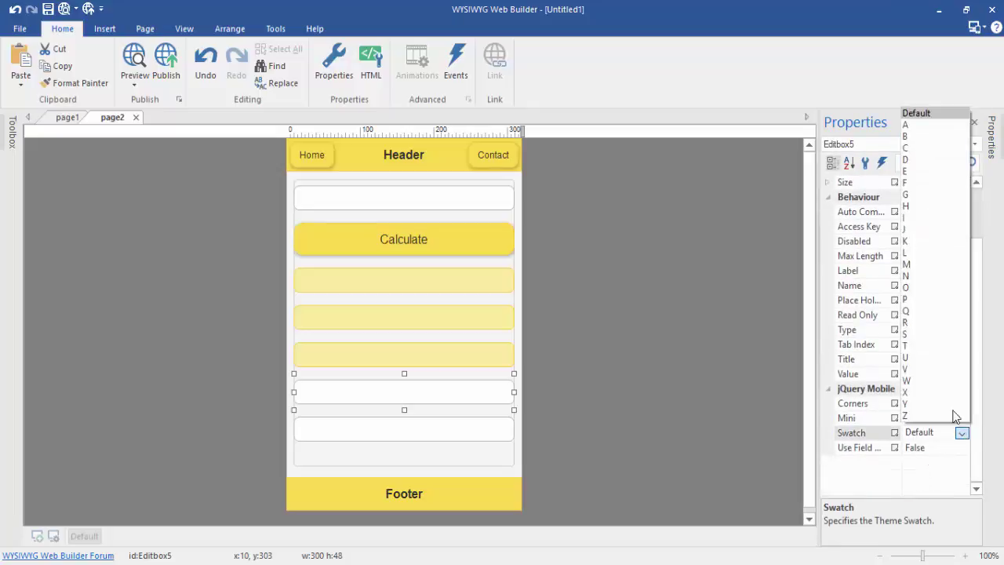
left_click(921, 170)
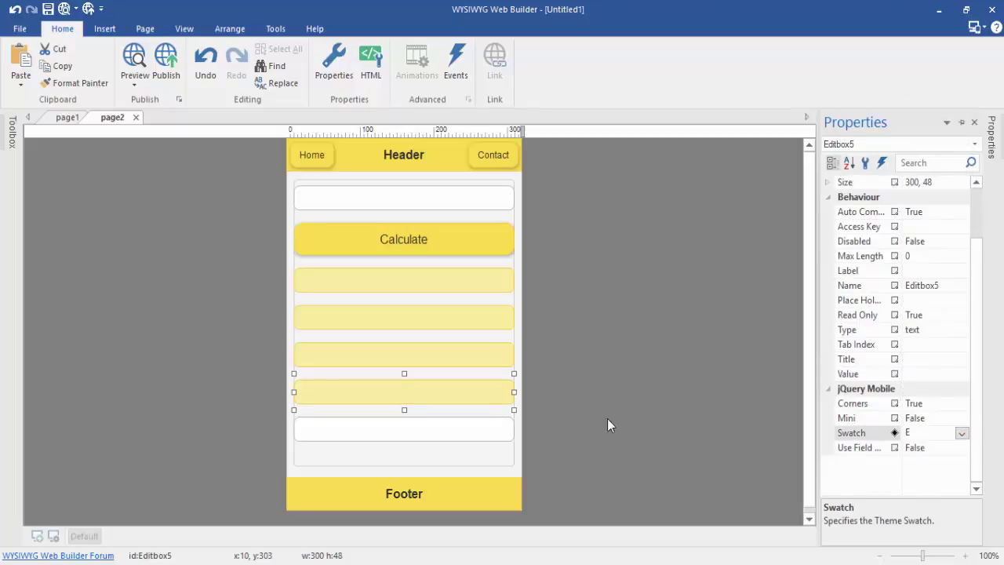
- Apply swatch E to the fifth result box (Editbox6) and deselect everything
left_click(500, 429)
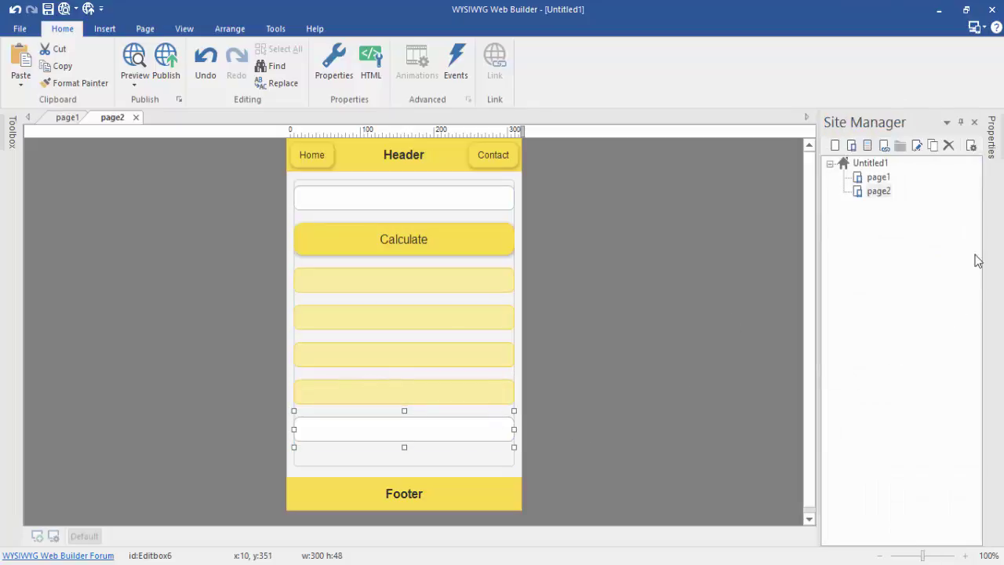
left_click(991, 137)
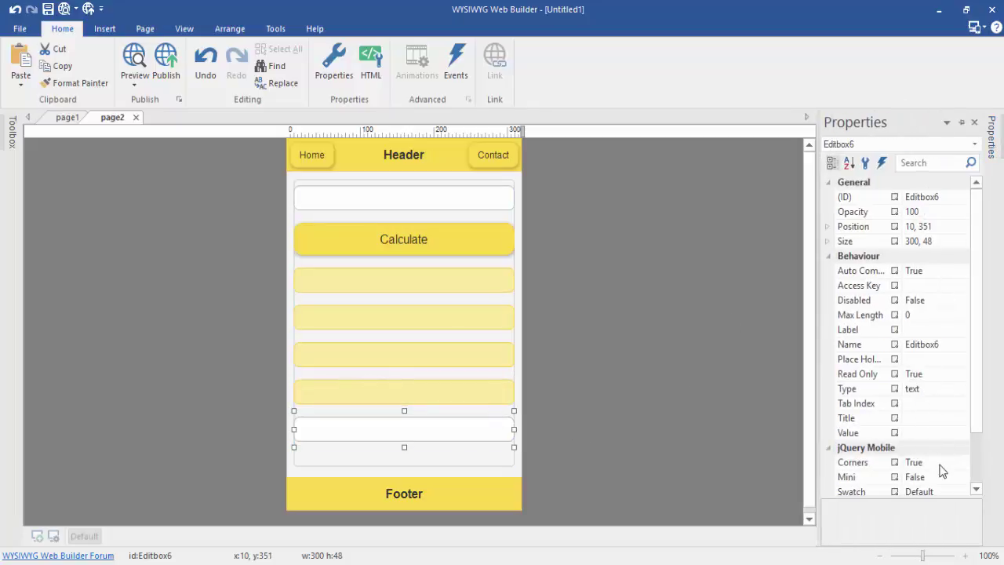
scroll(940, 486, "down", 2)
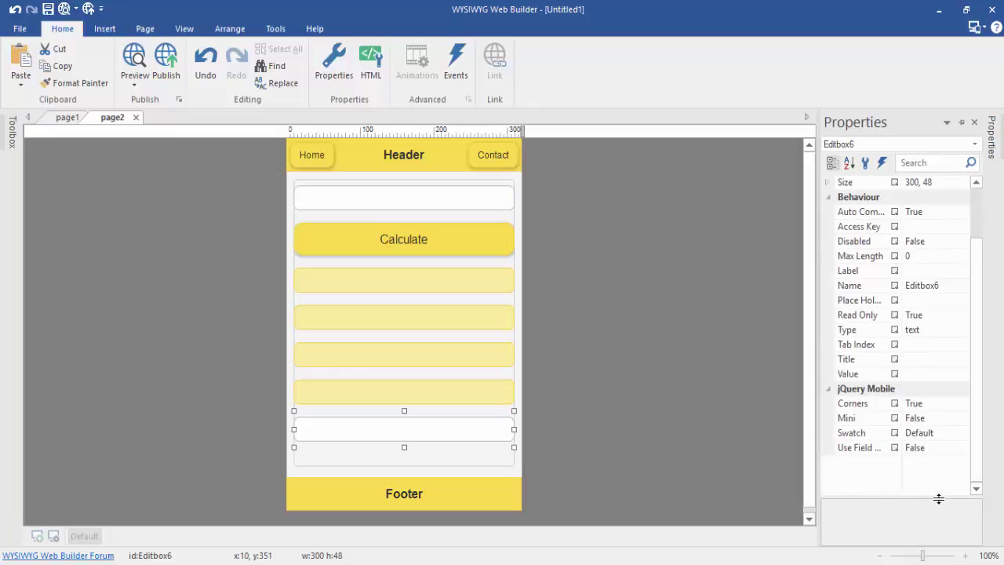
left_click(951, 436)
left_click(962, 434)
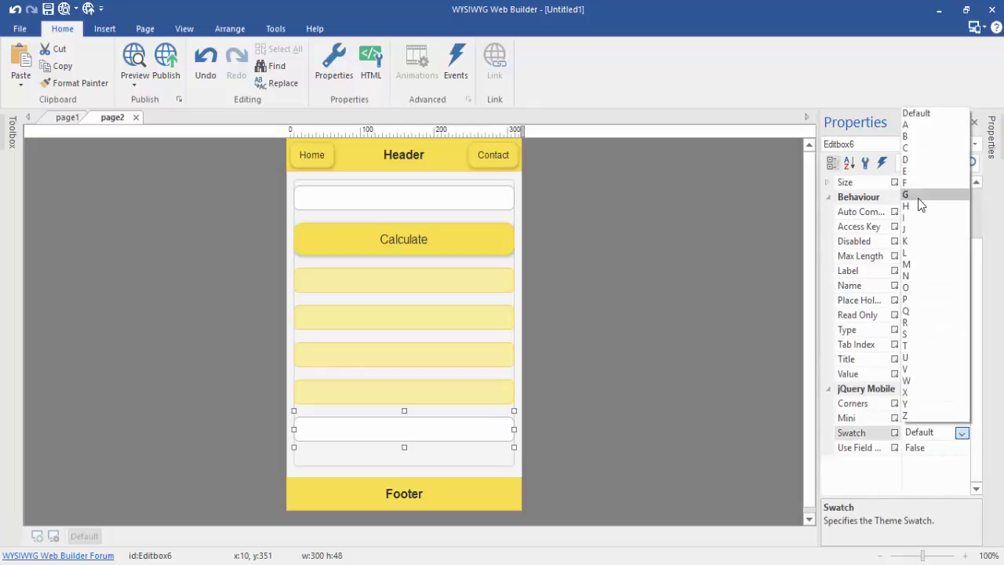
left_click(917, 172)
left_click(618, 256)
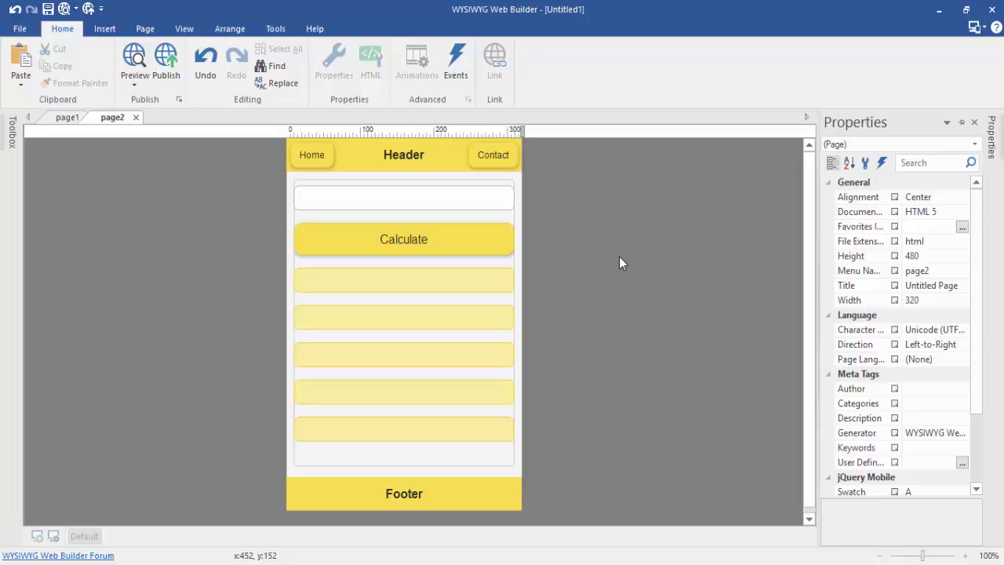
- Set the Calculate button's Shadow property to False
double_click(299, 220)
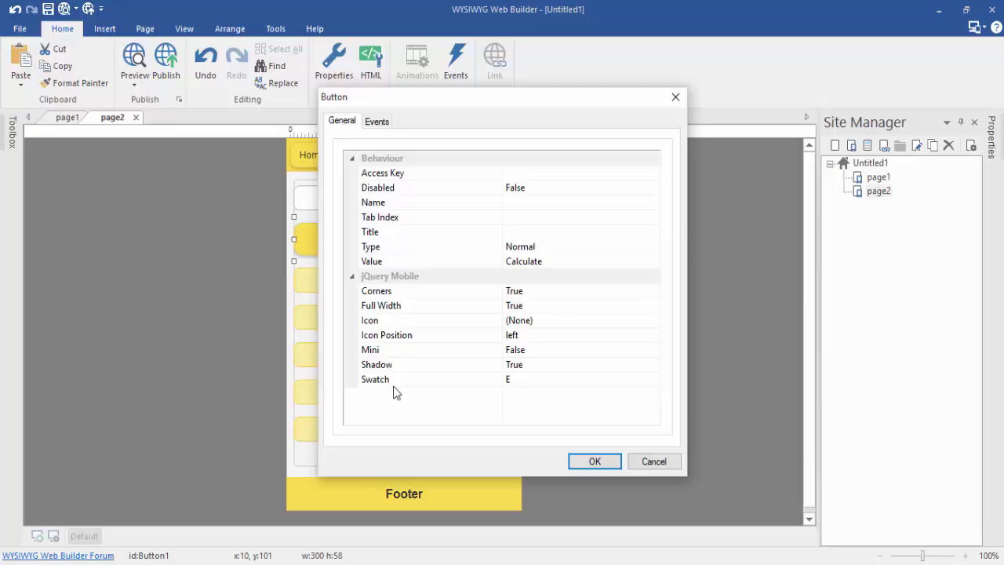
left_click(530, 367)
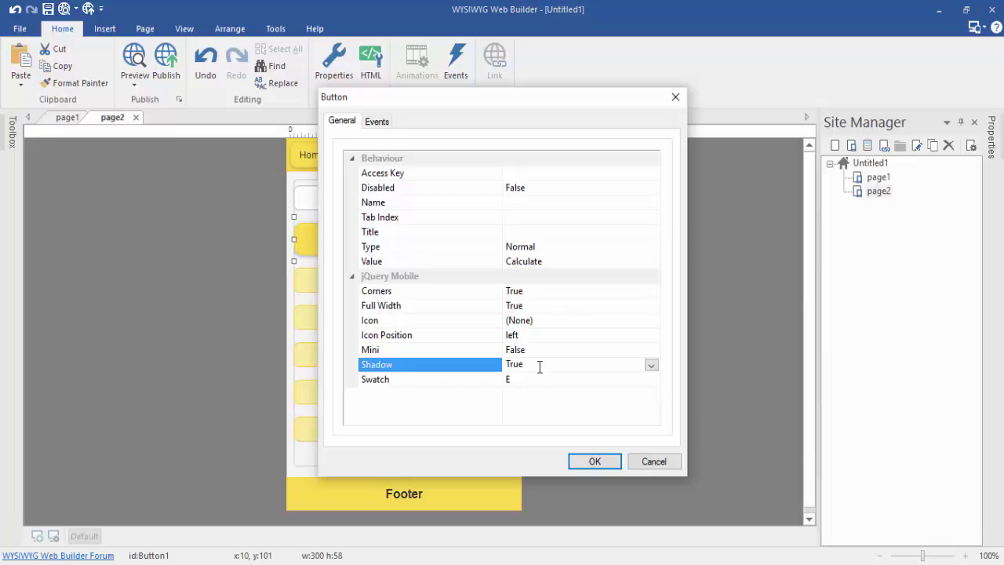
left_click(651, 365)
left_click(593, 391)
left_click(602, 463)
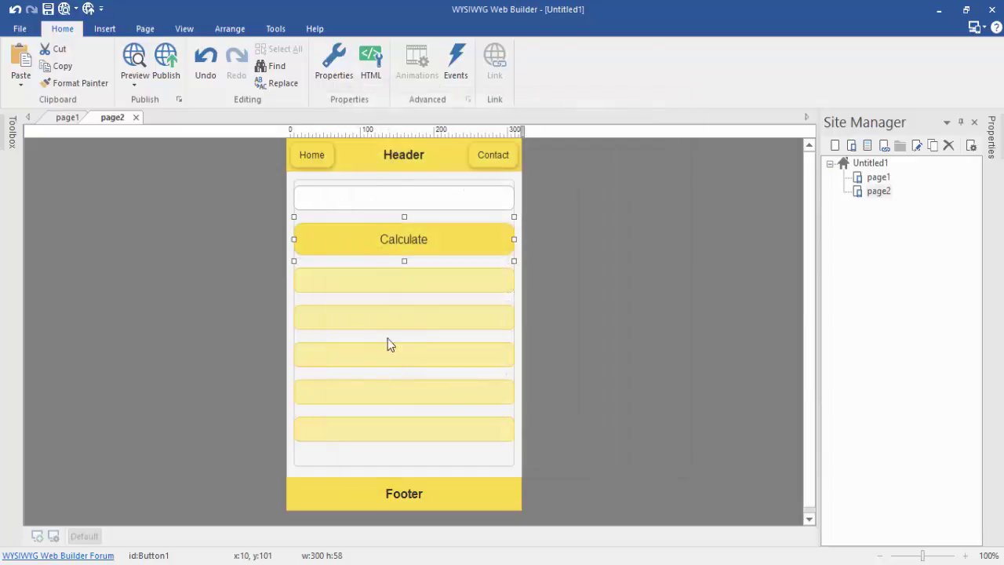
left_click(510, 295)
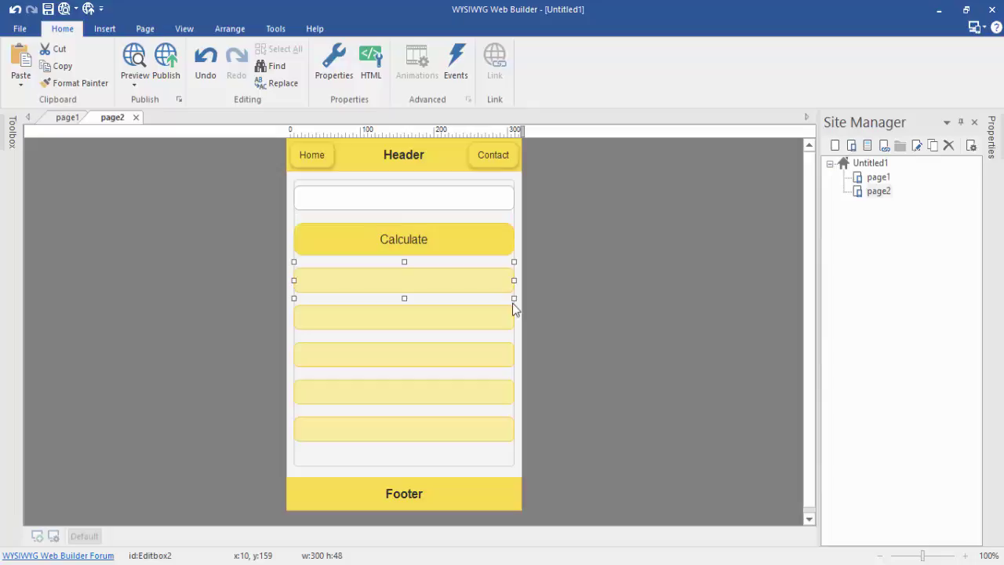
- Enable Use AJAX with the fade transition on the form, then preview the page
left_click(514, 219)
double_click(503, 459)
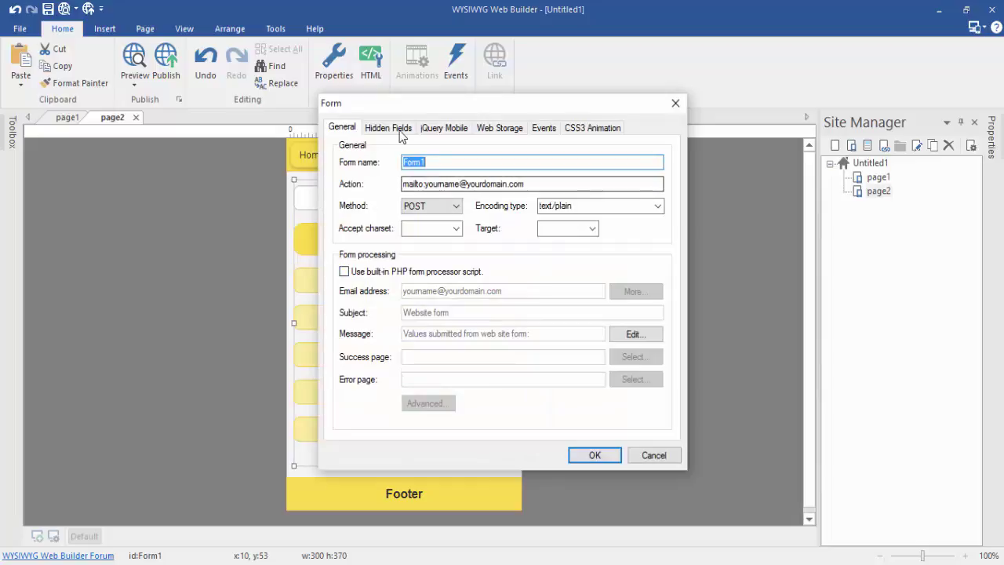
left_click(437, 134)
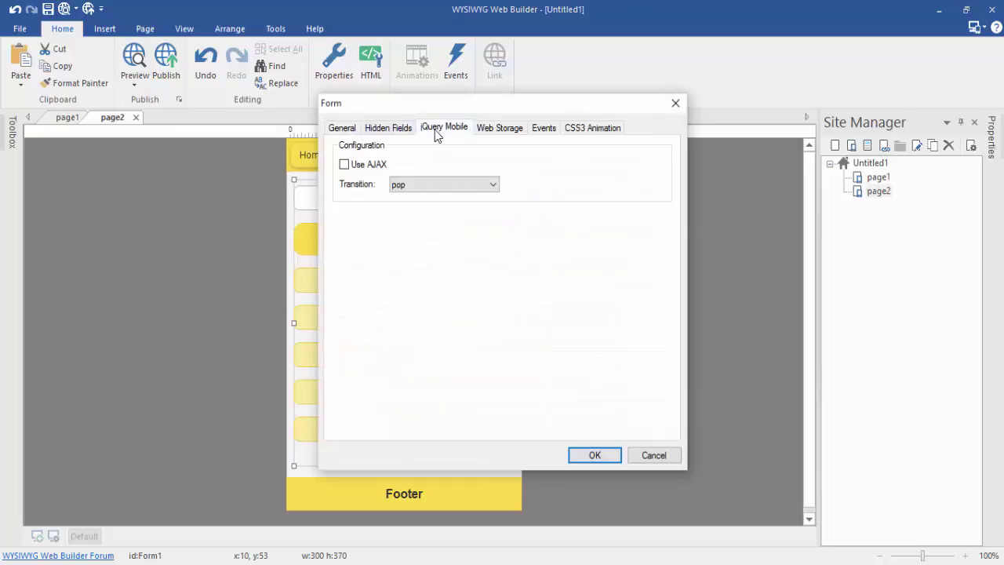
left_click(409, 128)
left_click(438, 132)
left_click(367, 167)
left_click(416, 188)
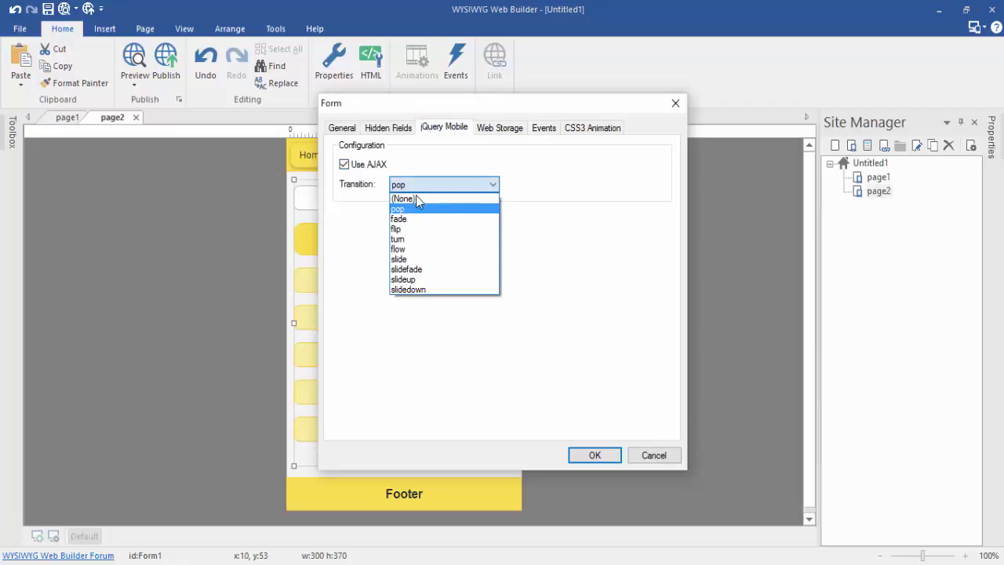
left_click(417, 220)
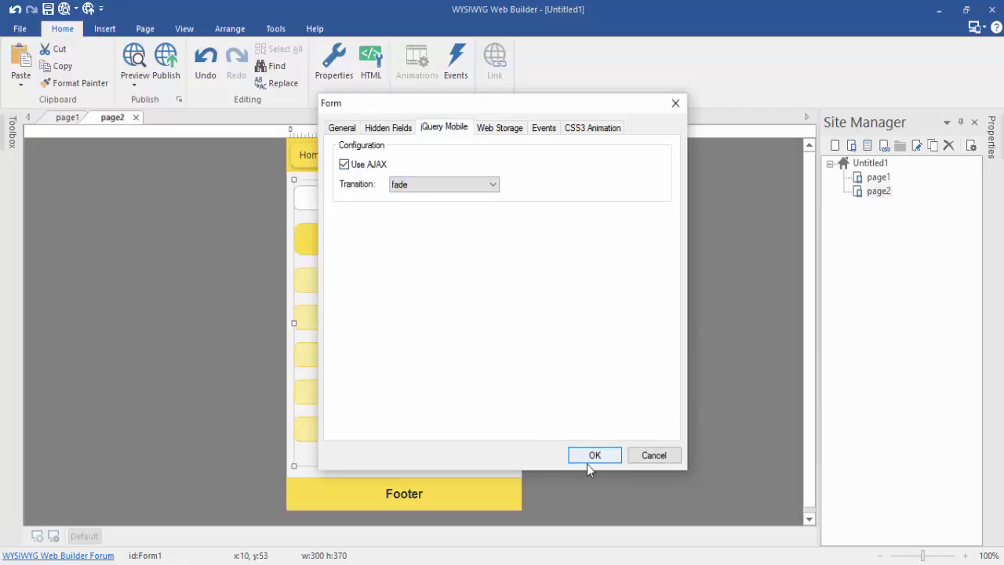
left_click(593, 456)
left_click(144, 70)
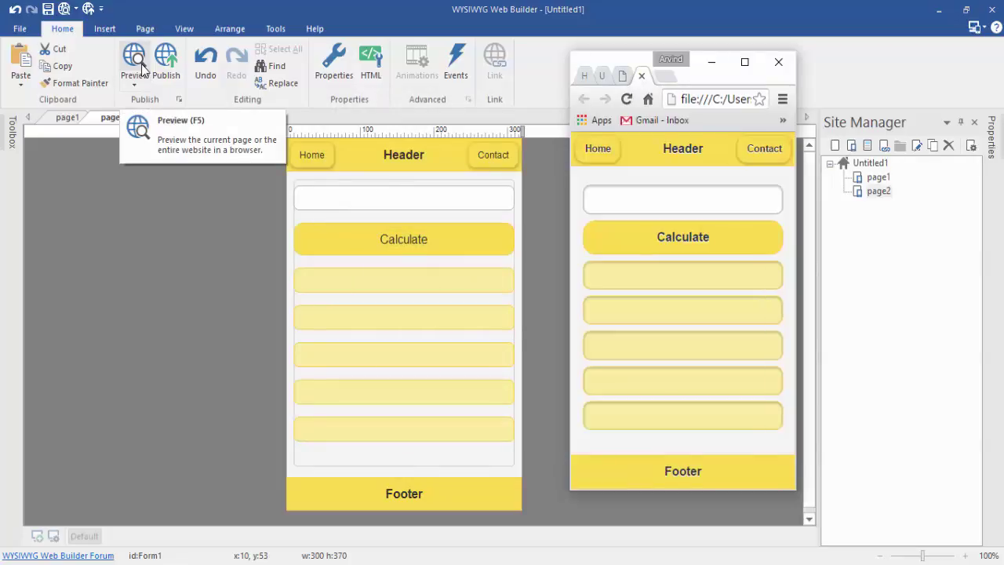
- Calculate 6789 in the fresh preview, filling the yellow boxes with Rs. 678.9 and 10.00 %
left_click(621, 74)
left_click(640, 79)
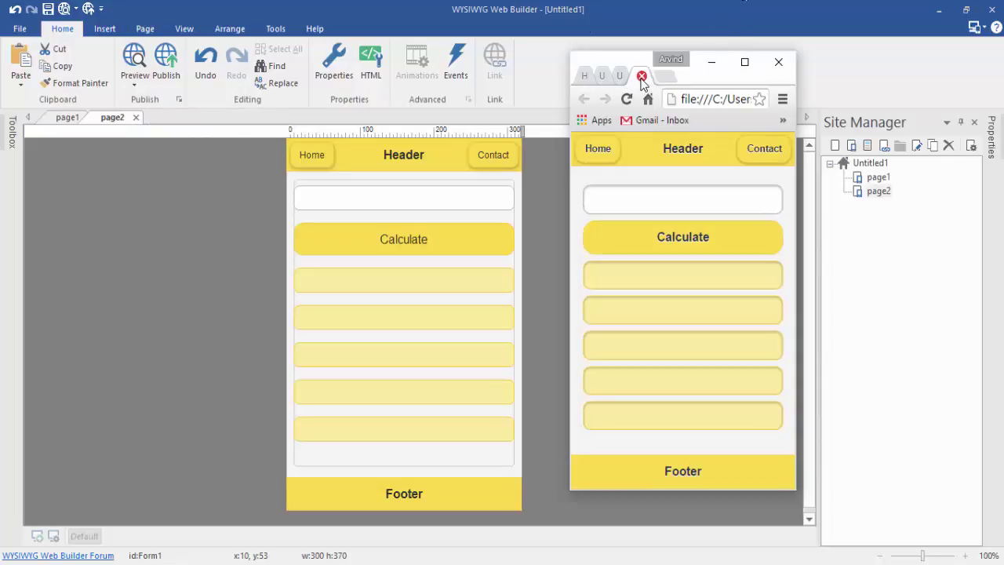
left_click(617, 198)
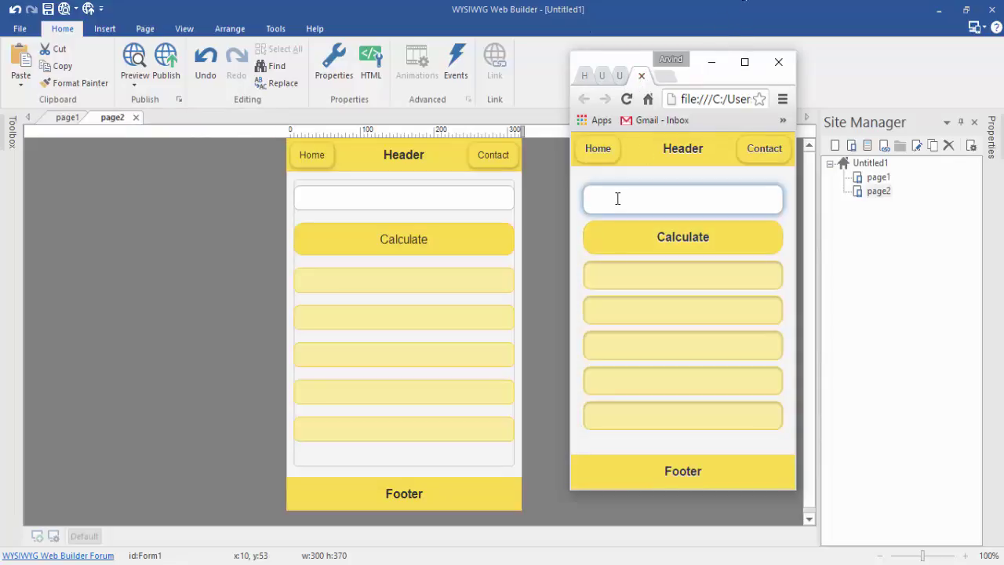
type("6789")
left_click(657, 236)
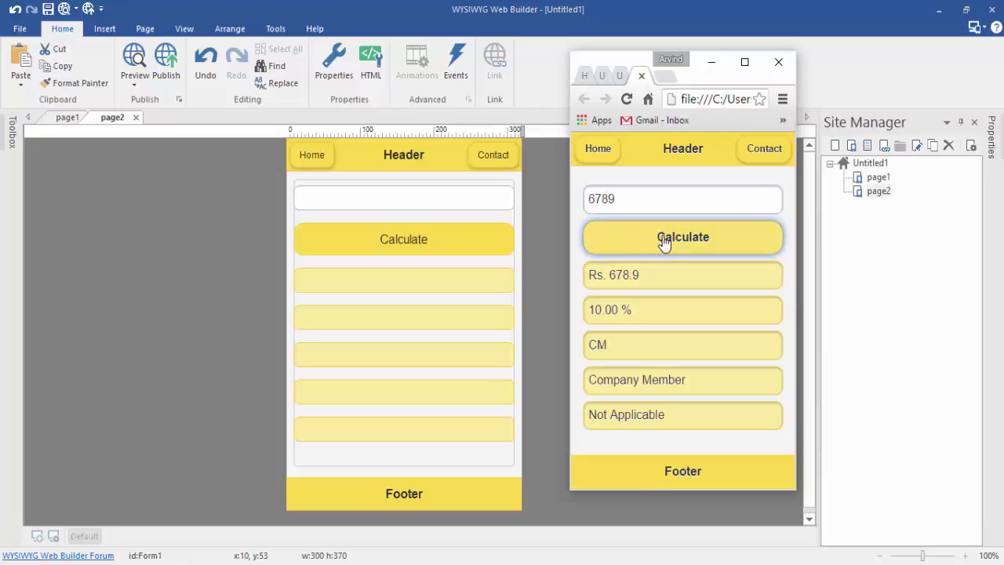